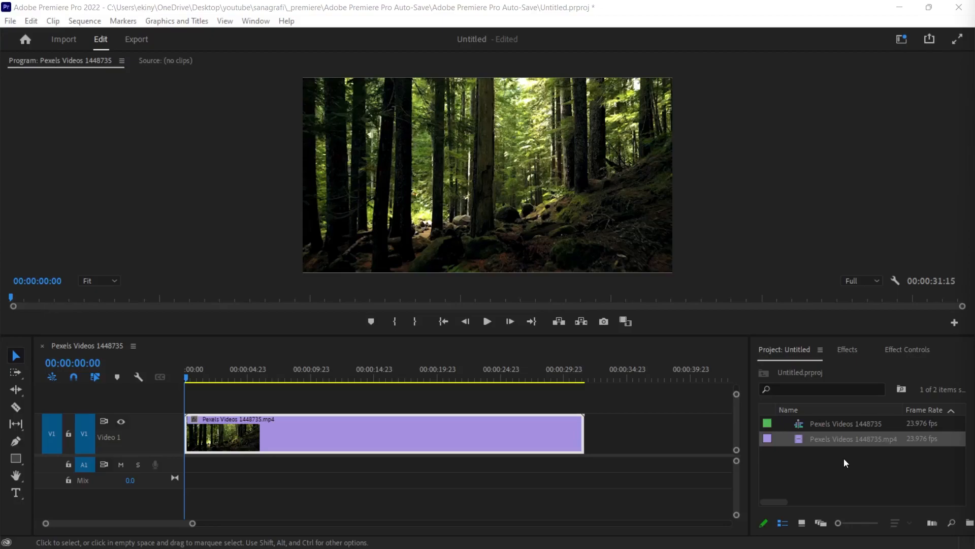
Examine the media properties of the forest clip in the timeline, especially its image size.
right_click(471, 441)
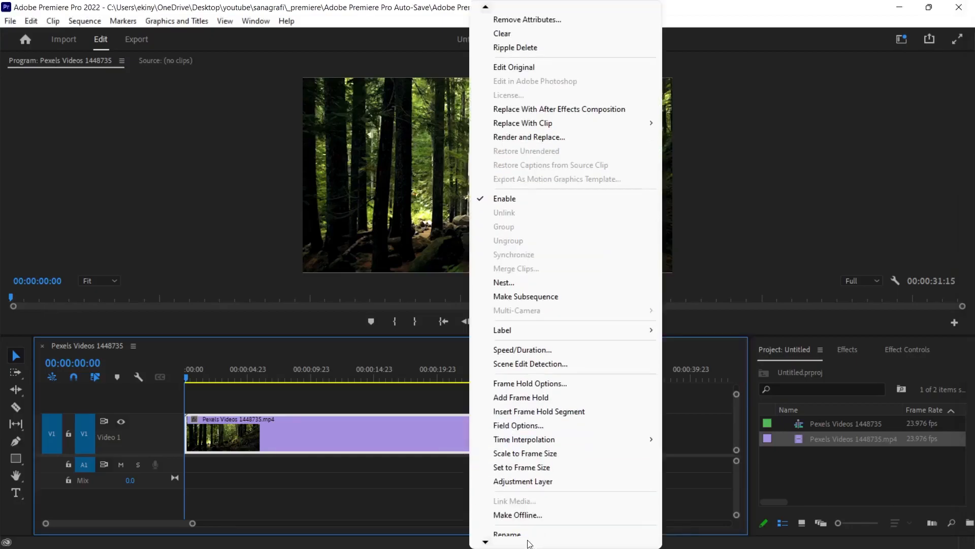
left_click(508, 501)
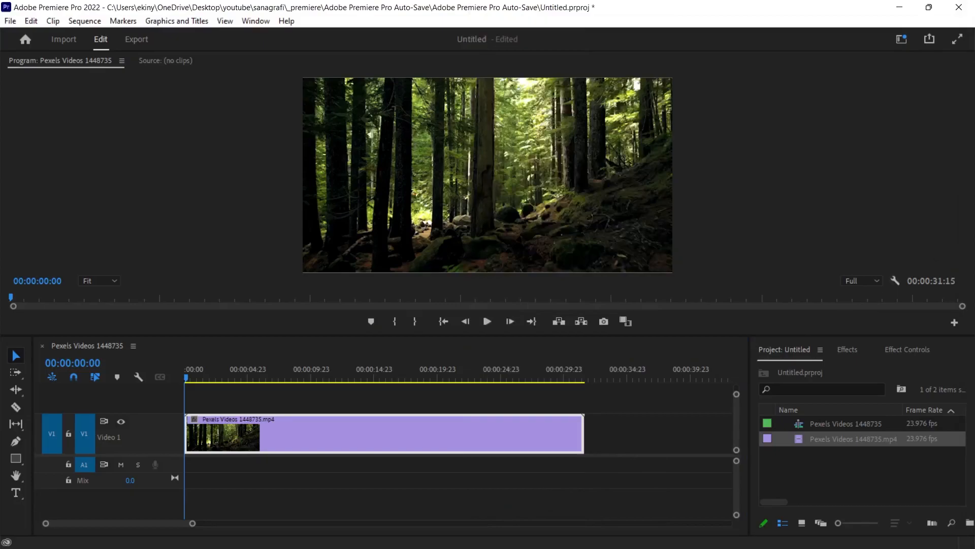
left_click_drag(499, 249, 518, 249)
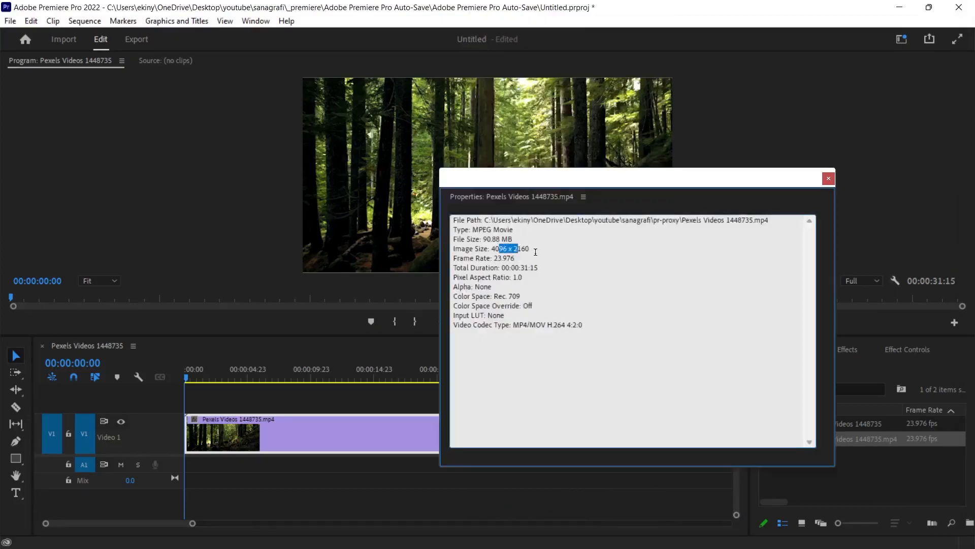
left_click(543, 263)
left_click(828, 178)
Start creating proxies for Pexels Videos 1448735.mp4 in the project and set the proxy format to H.264.
left_click_drag(207, 200, 32, 194)
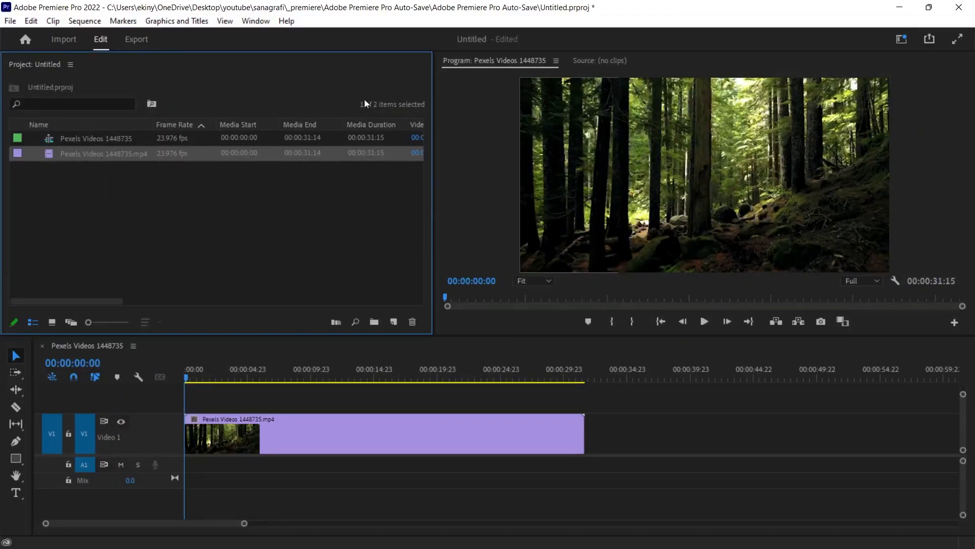
right_click(104, 155)
mouse_move(152, 435)
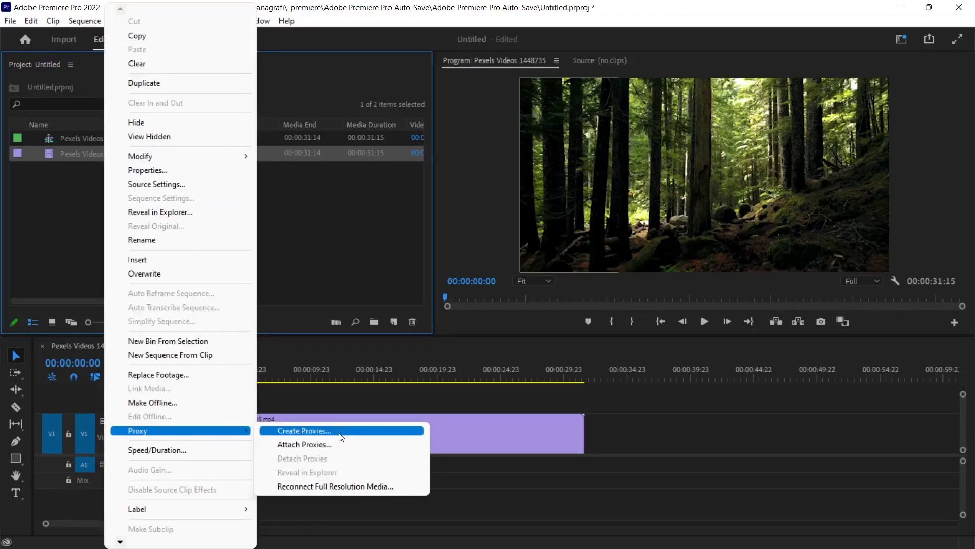
left_click(310, 432)
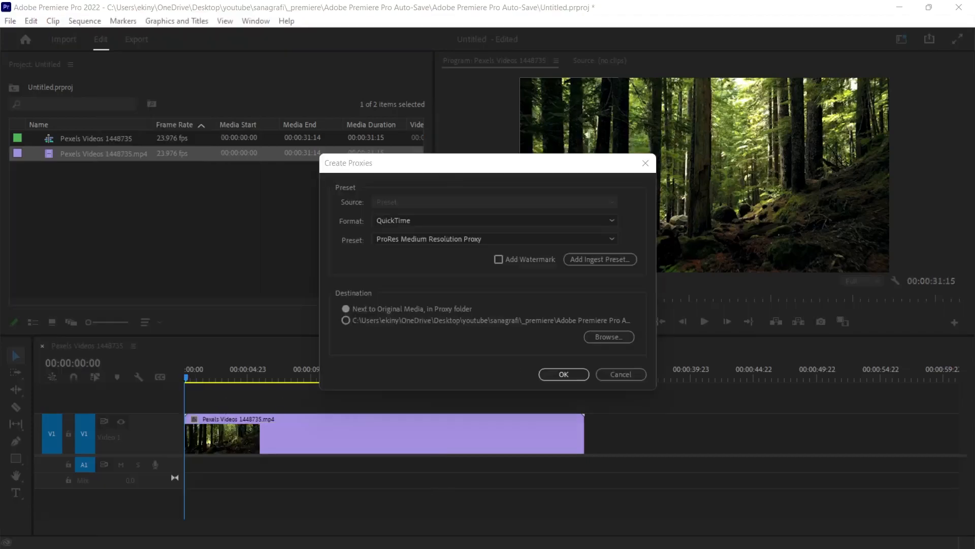
left_click(356, 224)
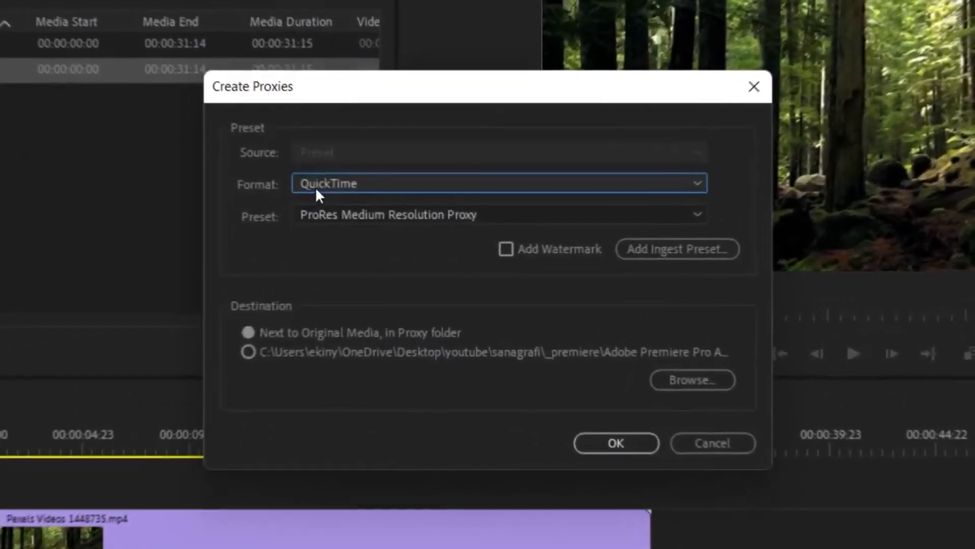
left_click(394, 222)
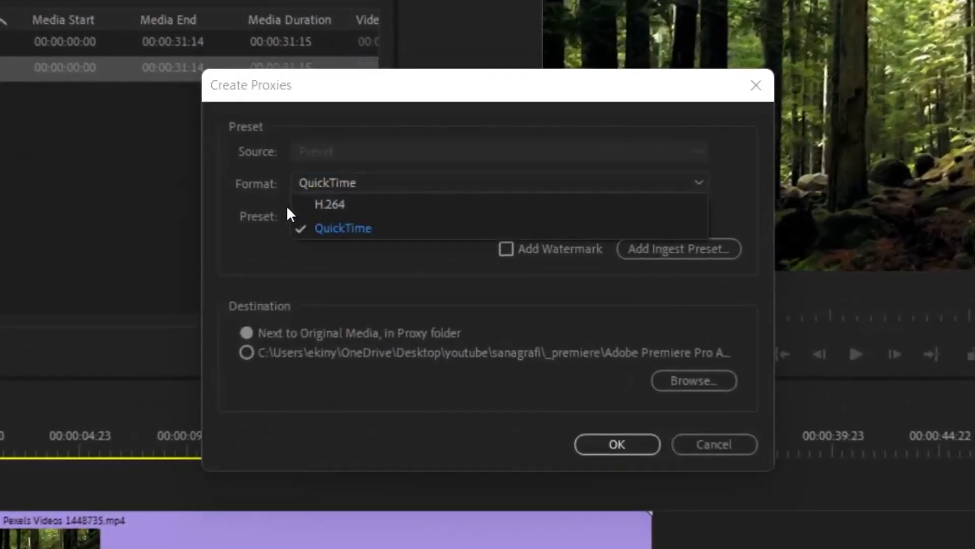
left_click(344, 185)
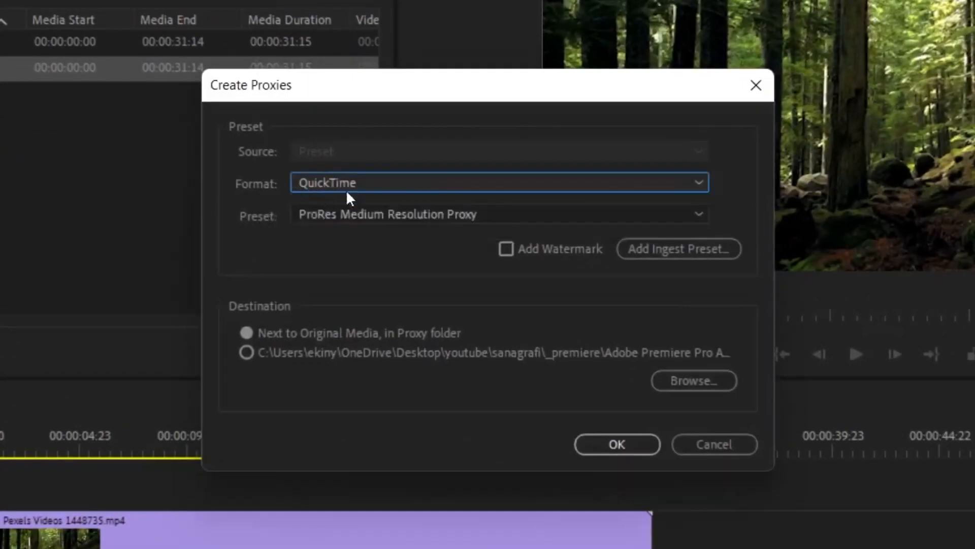
left_click(365, 216)
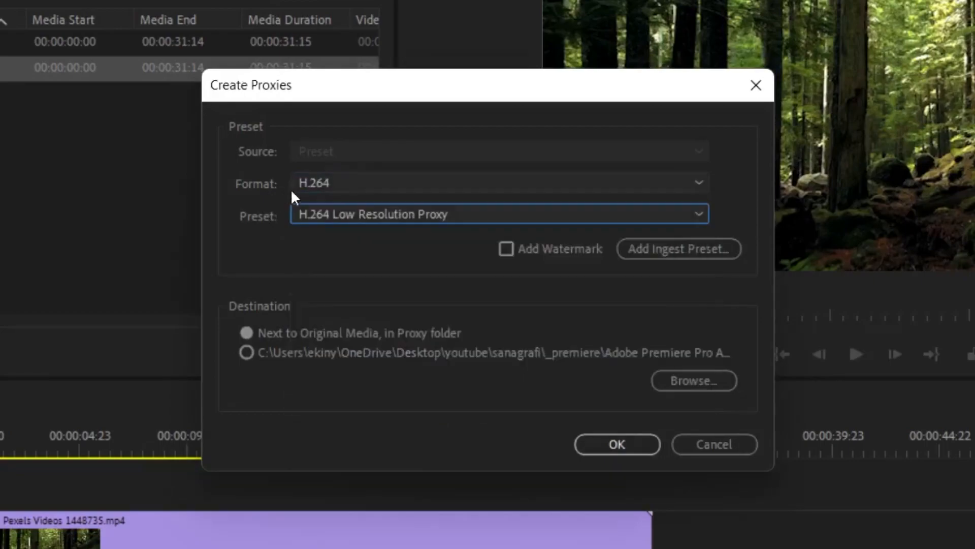
Create the proxy with the H.264 Low Resolution Proxy preset, stored next to the original media in a Proxy folder.
left_click(352, 215)
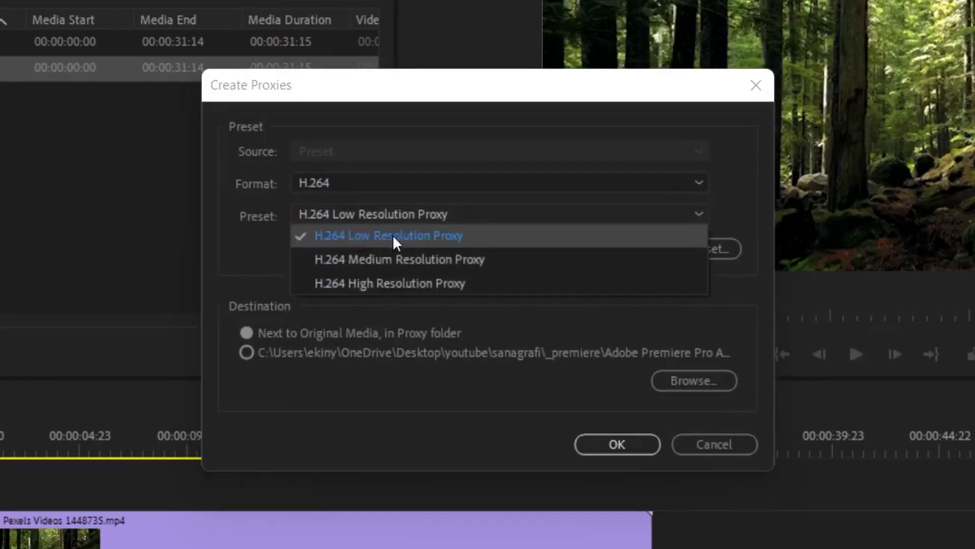
left_click(373, 238)
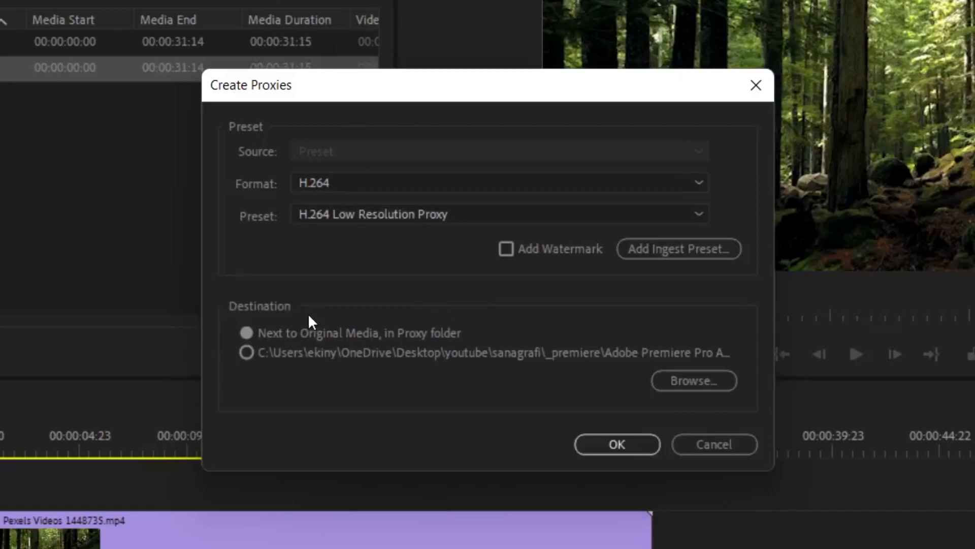
left_click(308, 331)
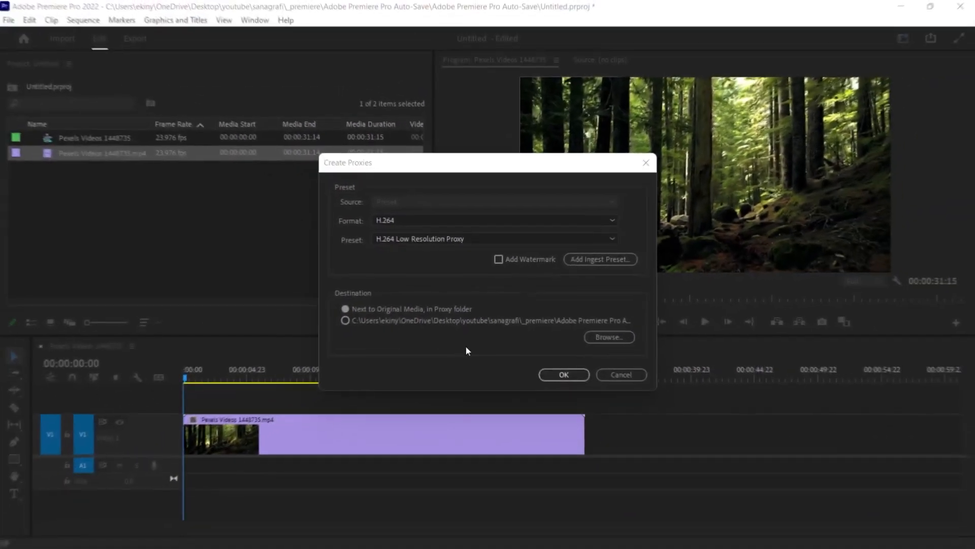
left_click(554, 378)
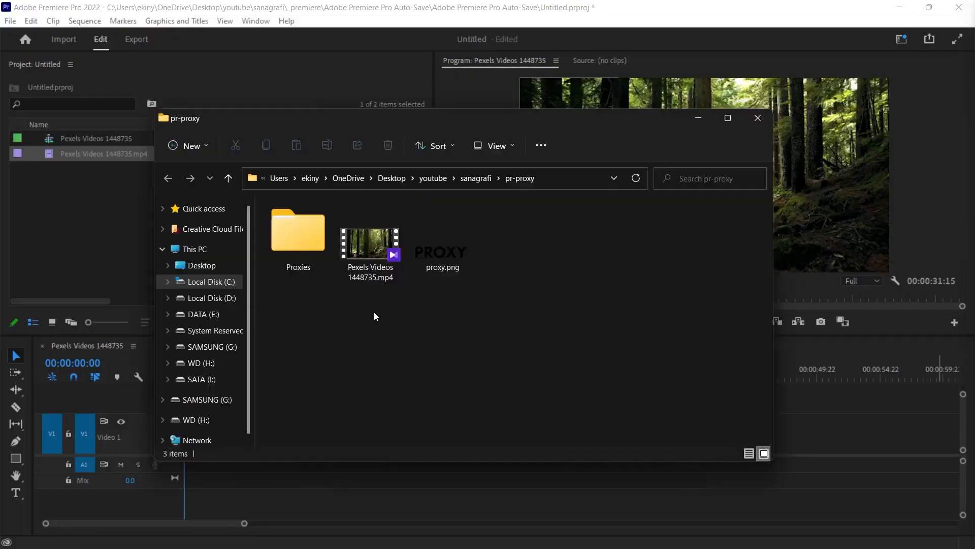
In File Explorer, compare the original video with the generated file in the Proxies folder and examine the proxy's detailed properties.
left_click(367, 281)
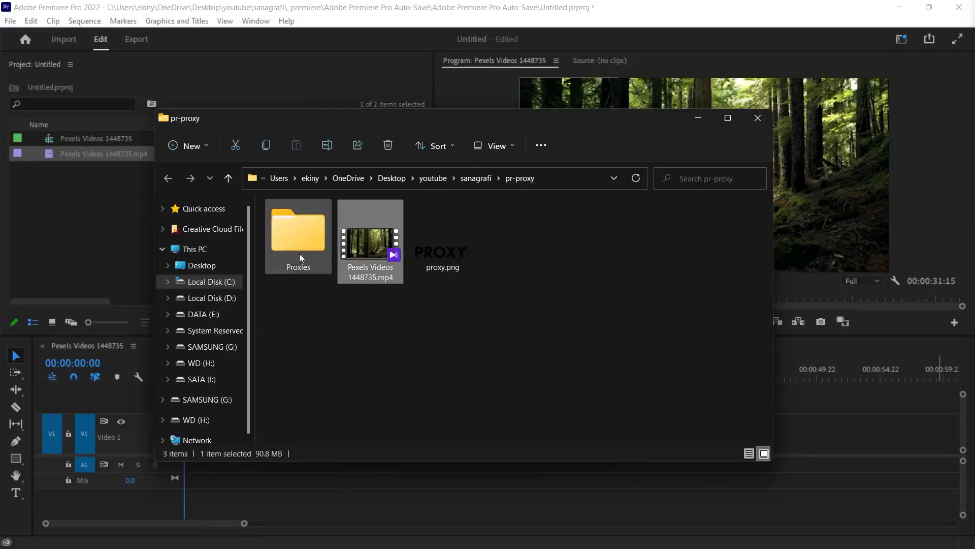
mouse_move(328, 252)
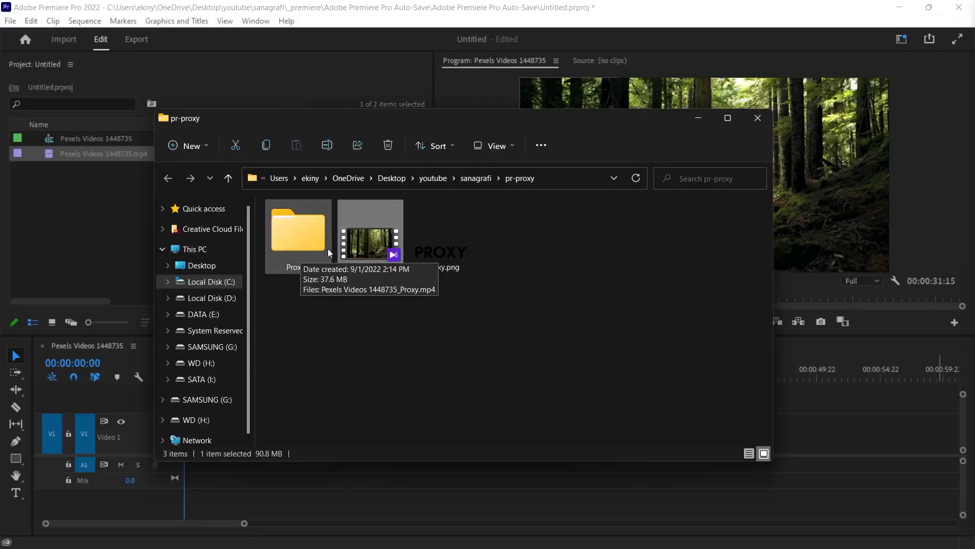
double_click(287, 244)
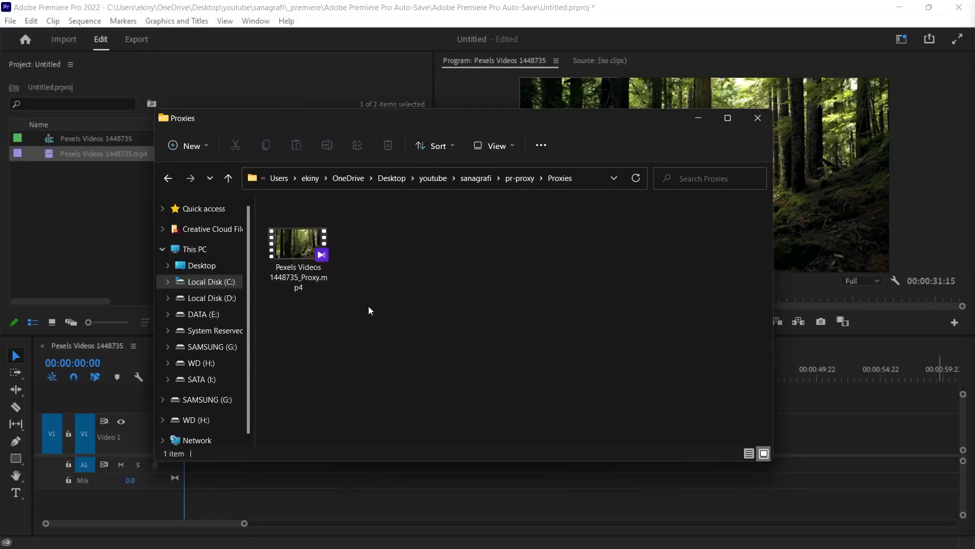
right_click(293, 282)
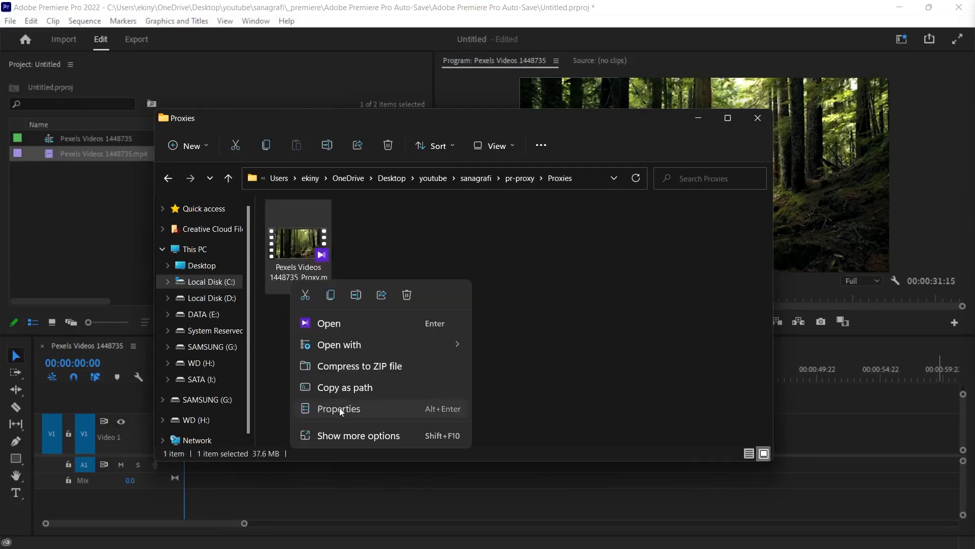
left_click(338, 408)
left_click(446, 249)
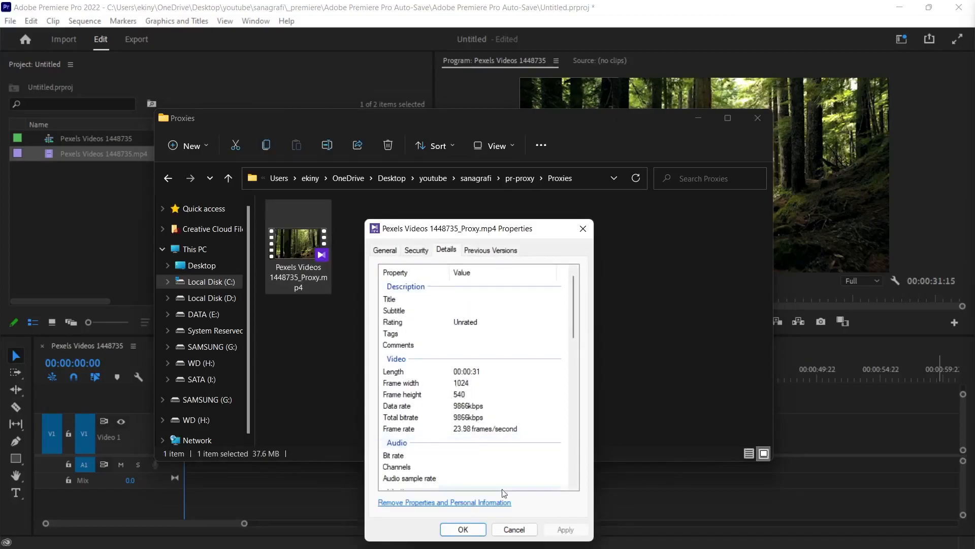
key("Escape")
left_click(444, 358)
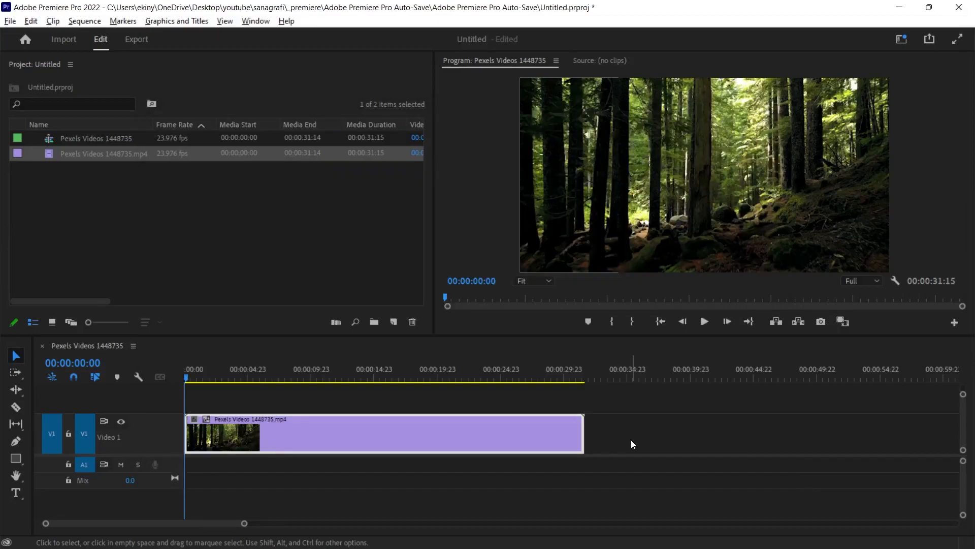
Add the Toggle Proxies control to the Program monitor's transport controls.
left_click(955, 323)
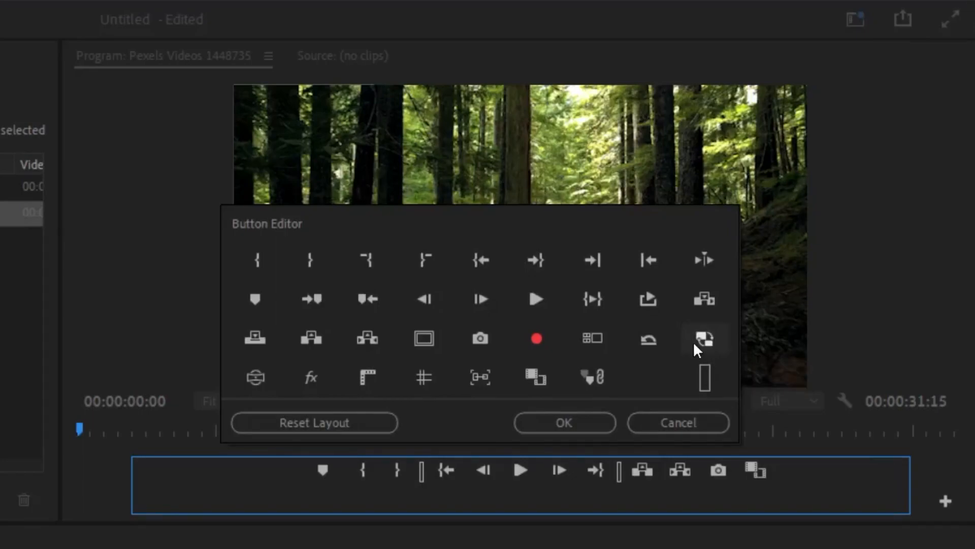
left_click_drag(707, 339, 793, 471)
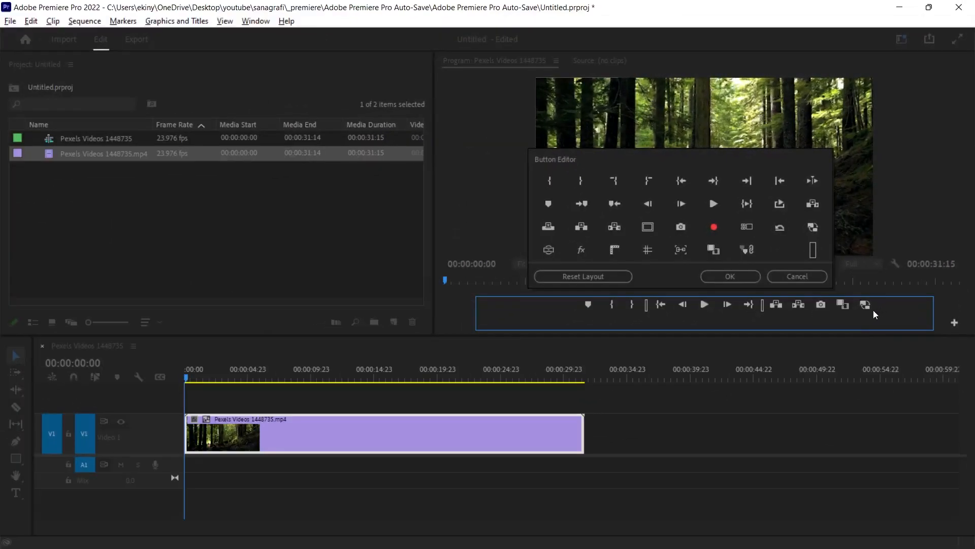
left_click(737, 278)
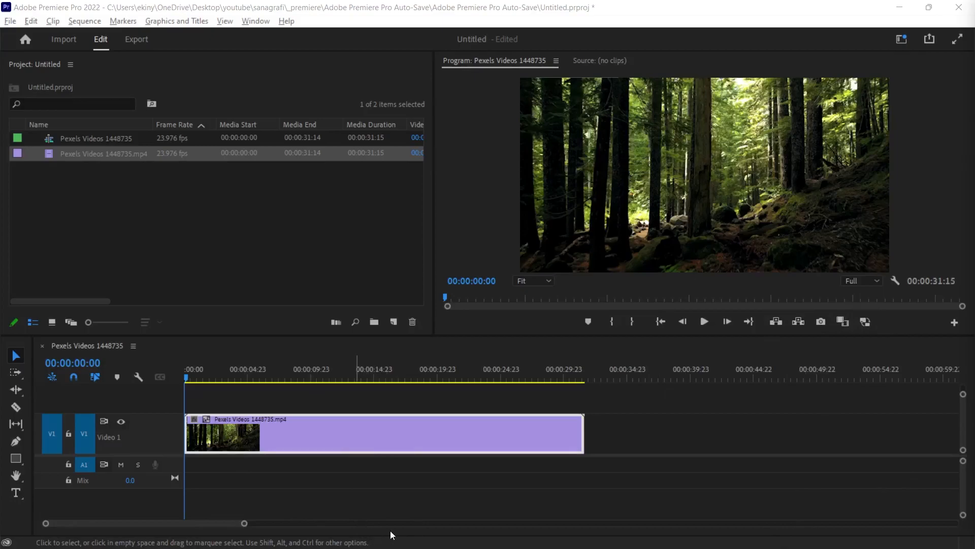
Enable proxies in the Program monitor, check the clip at the start of the timeline, and disable proxies again.
left_click(866, 322)
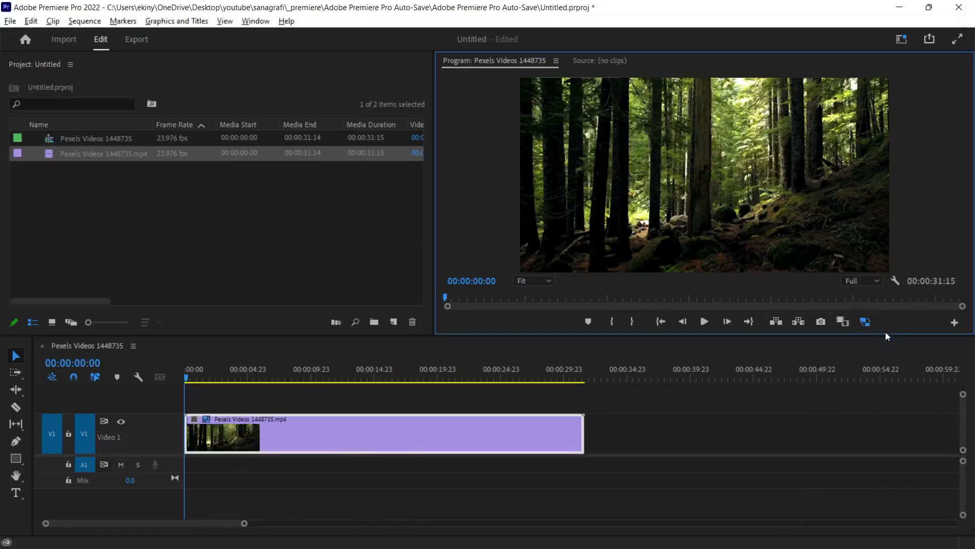
mouse_move(201, 375)
left_mouse_down()
mouse_move(416, 380)
mouse_move(184, 381)
left_mouse_up()
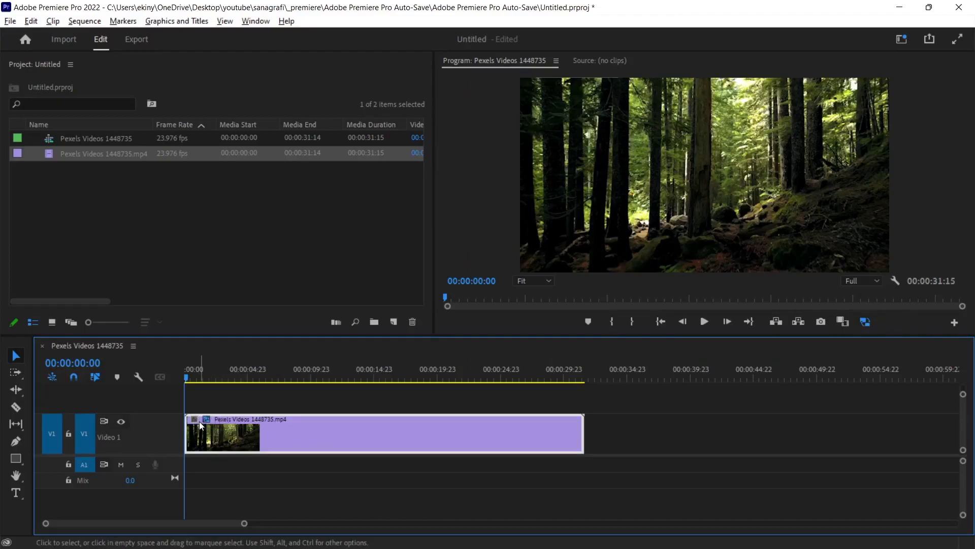
left_click(865, 321)
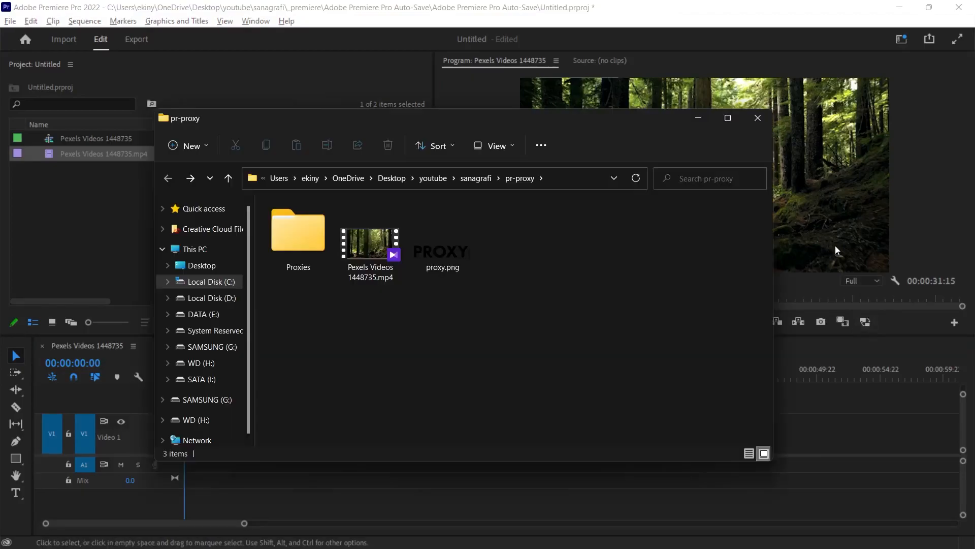
Switch to Adobe Media Encoder and start a new encoding preset named Proxy Tutorial.
left_click(434, 256)
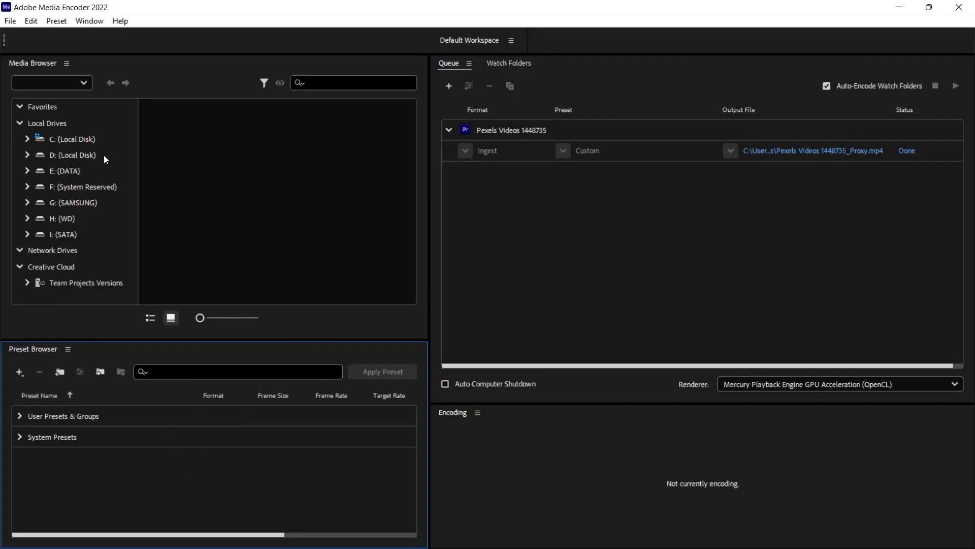
left_click(86, 24)
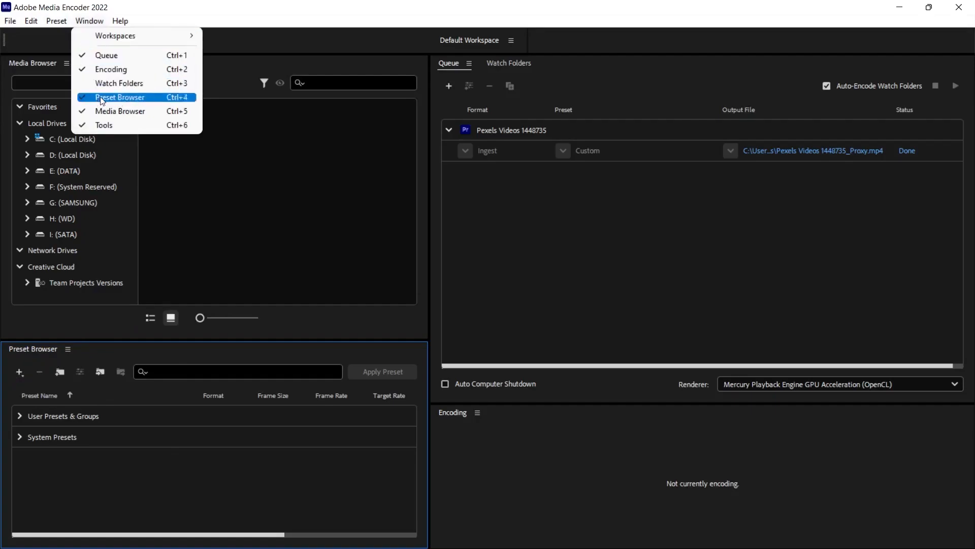
left_click(19, 371)
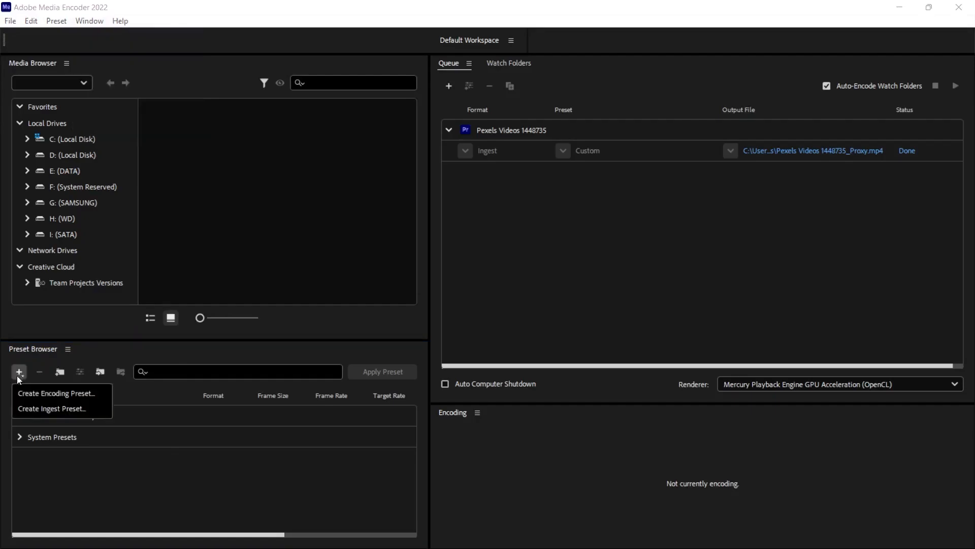
left_click(46, 395)
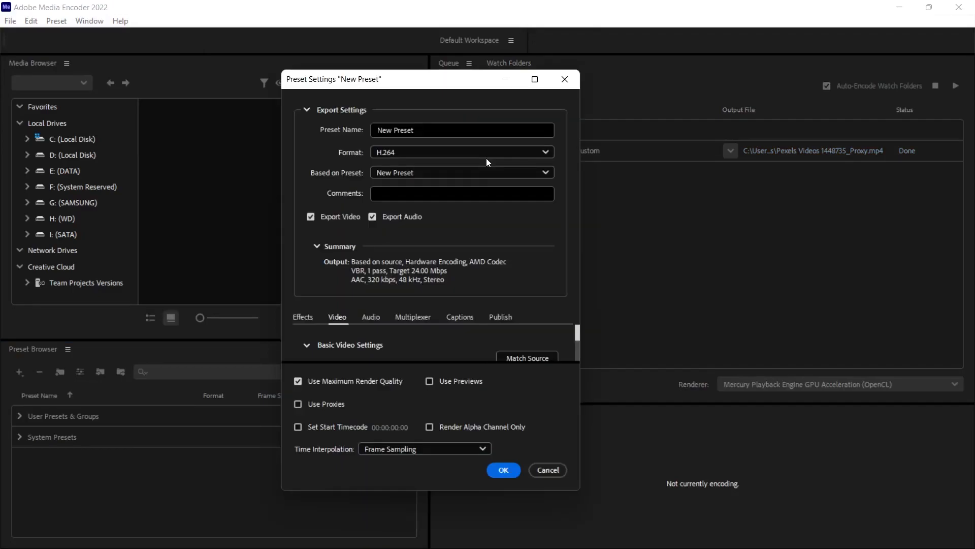
left_click(430, 130)
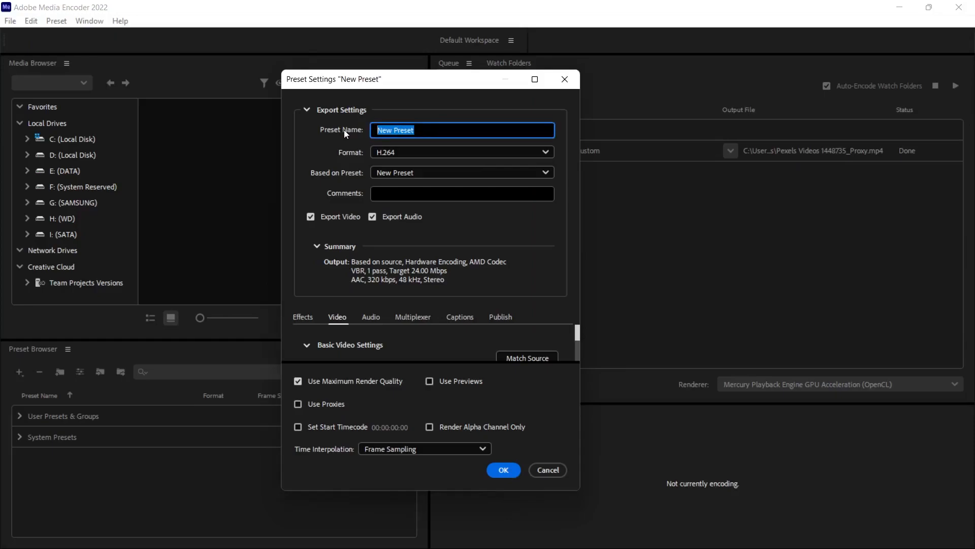
type("Proxy Tutorial")
key("Tab")
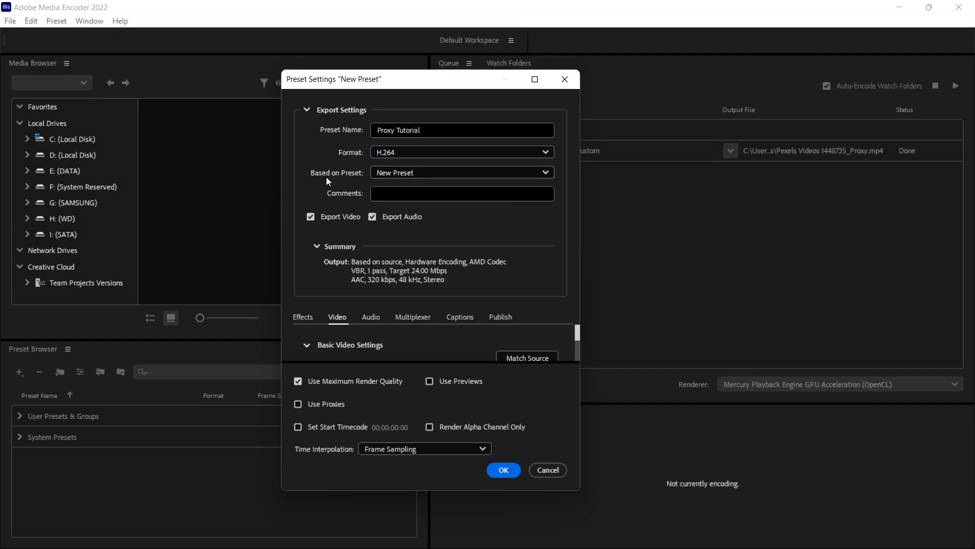
Base the new preset on Match Source - Adaptive Low Bitrate and maximize the preset settings window.
left_click(542, 174)
scroll(386, 257, "down", 1)
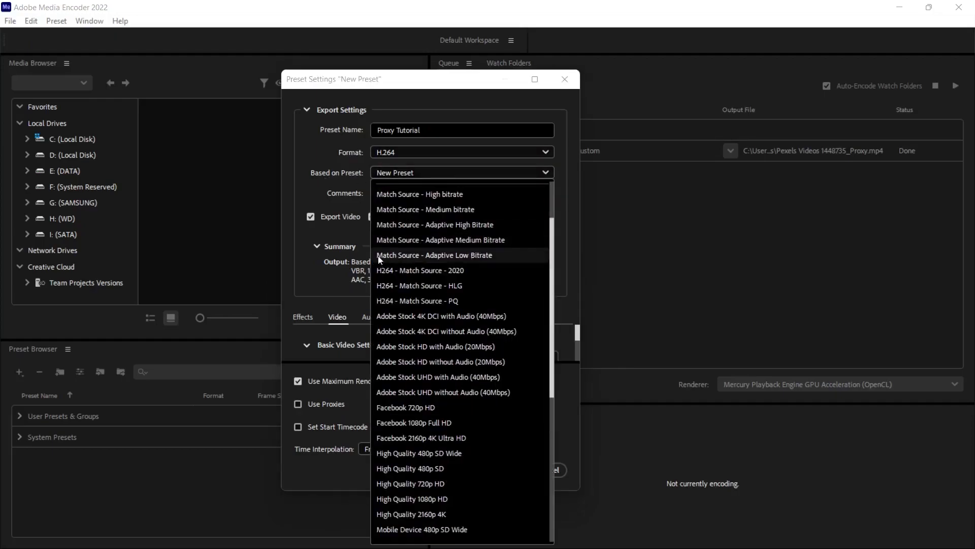
left_click(459, 255)
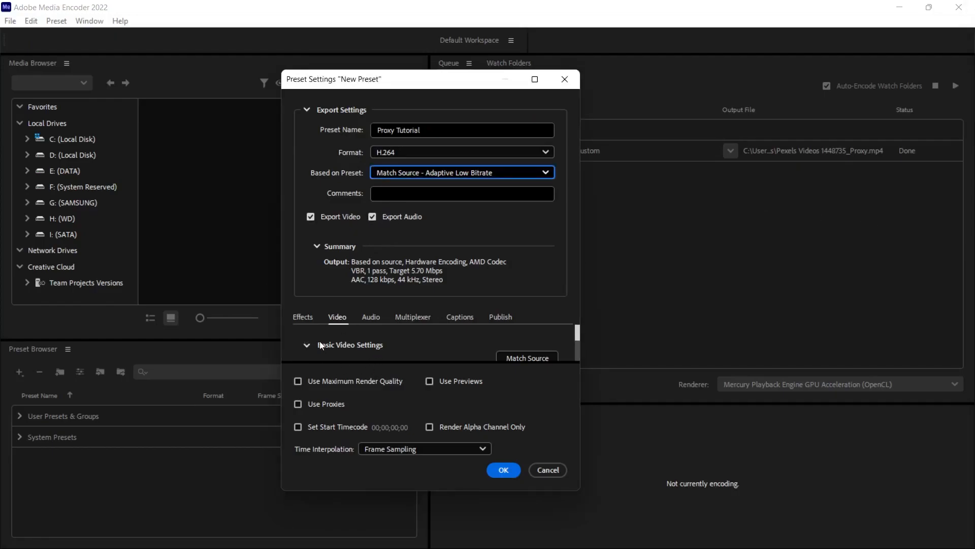
left_click_drag(577, 333, 577, 328)
left_click(537, 79)
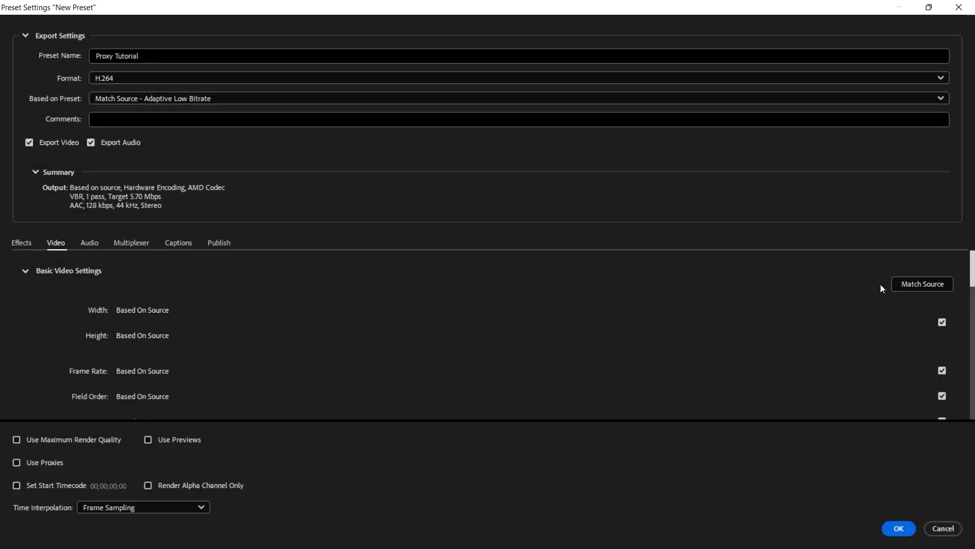
Unlink the preset's frame size from the source and set it to 1280 wide by 720 high.
left_click(942, 323)
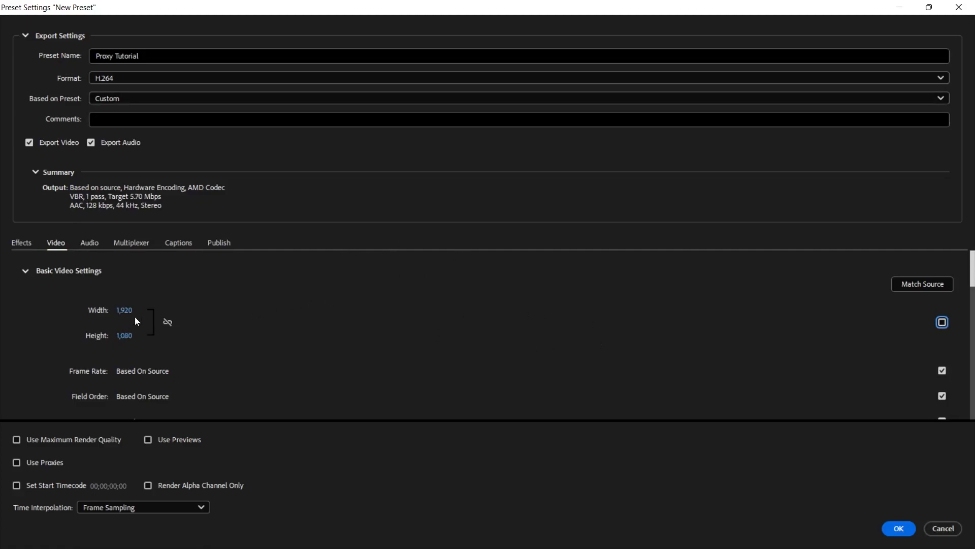
left_click_drag(124, 314, 129, 312)
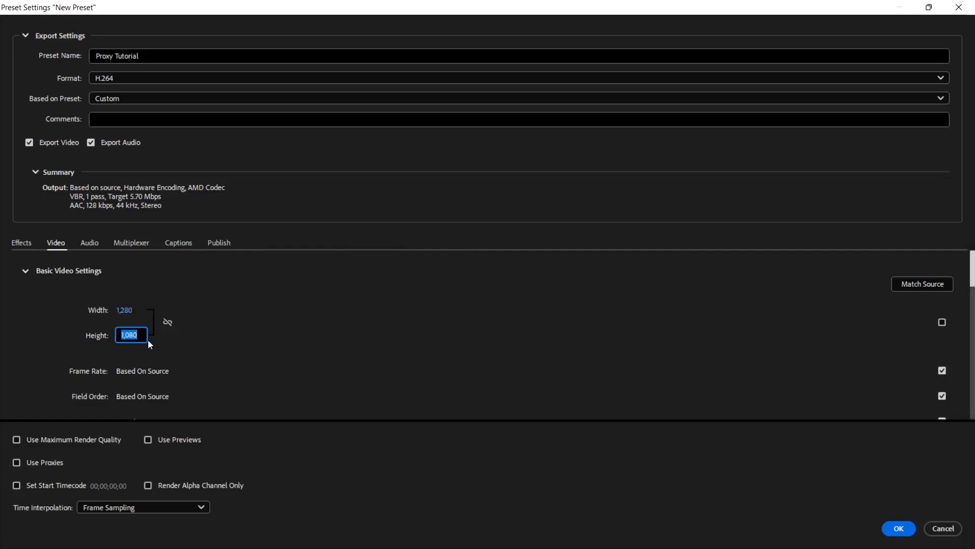
type("720")
key("Return")
scroll(51, 334, "down", 3)
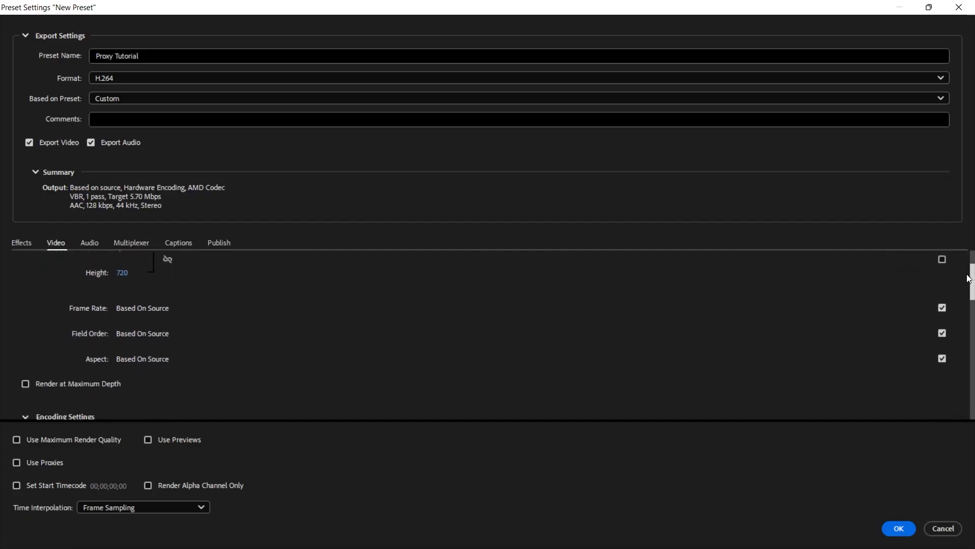
left_click(942, 302)
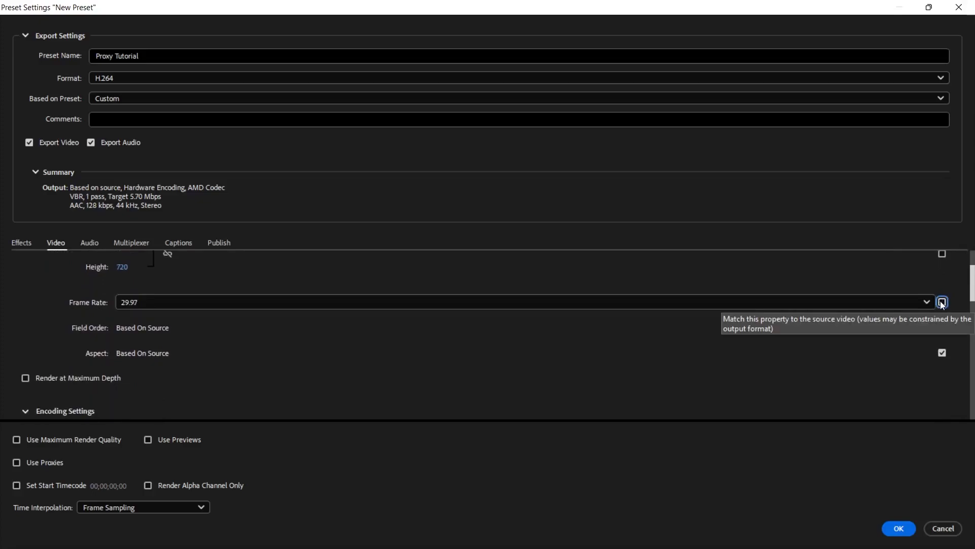
left_click(942, 302)
left_click(942, 327)
left_click(942, 327)
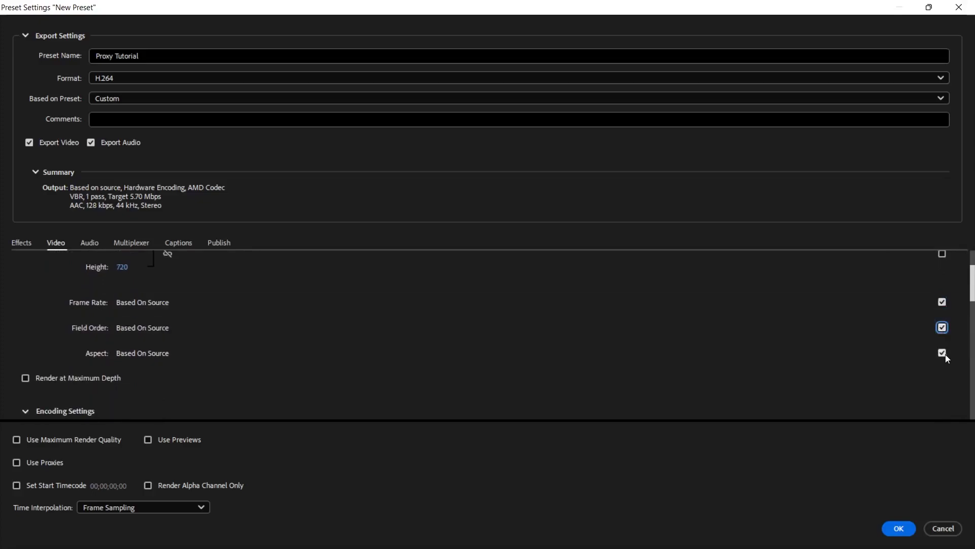
left_click(942, 353)
left_click(942, 353)
Set the target bitrate of the preset to 2 Mbps, with VBR, 1 pass encoding.
scroll(972, 284, "down", 3)
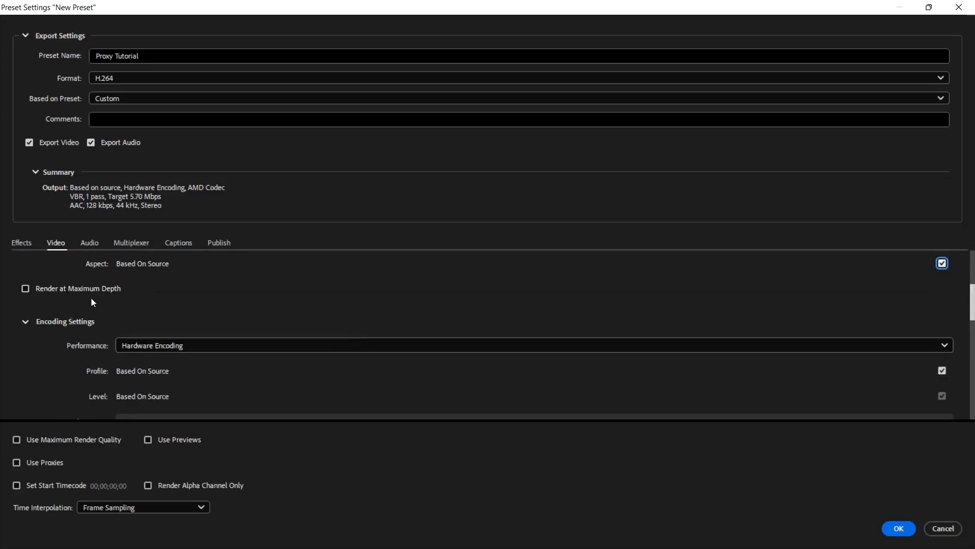
scroll(391, 287, "down", 5)
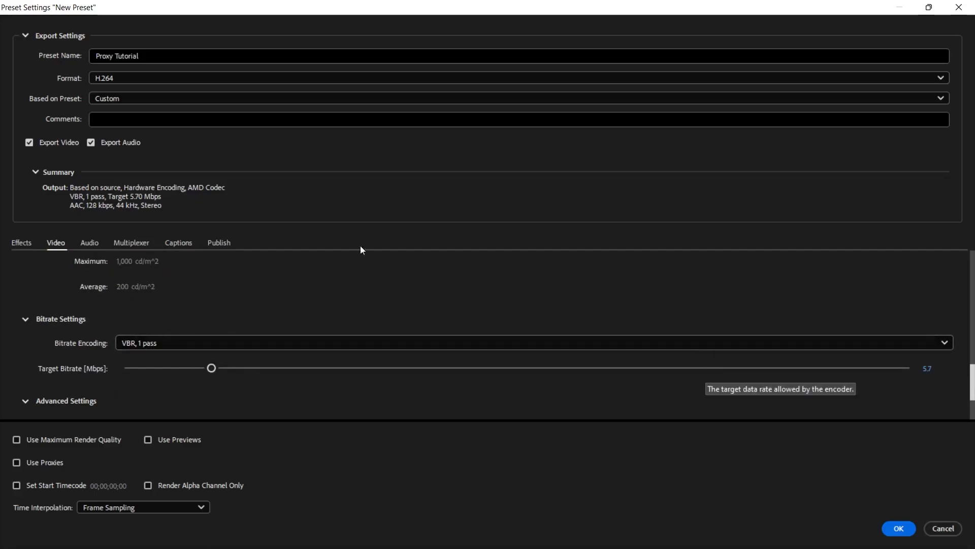
left_click_drag(211, 368, 158, 370)
left_click(929, 369)
type("2")
key("Return")
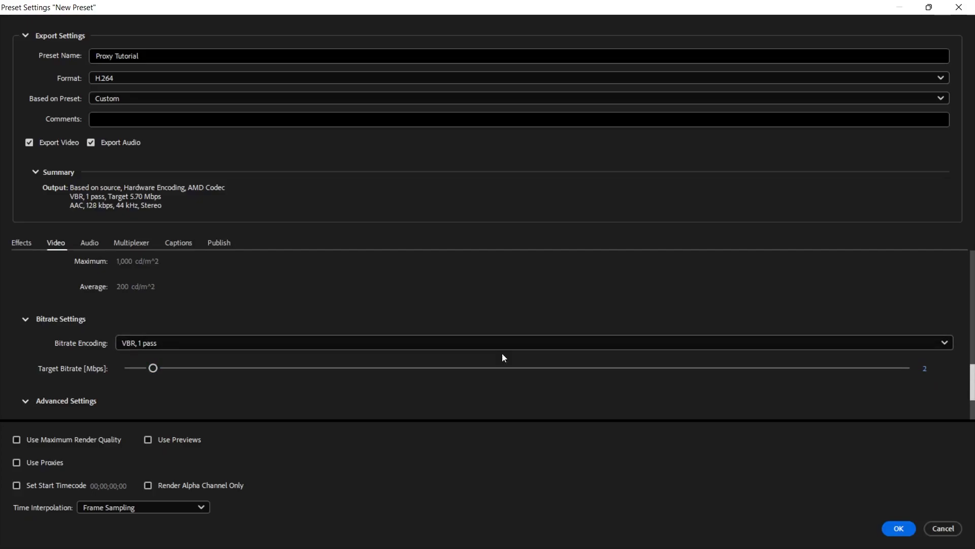
scroll(533, 270, "down", 1)
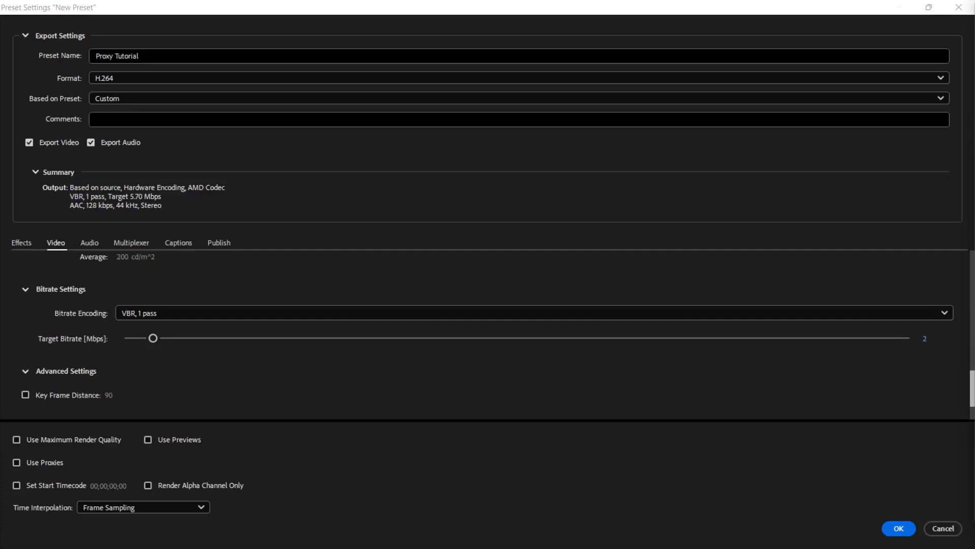
Switch to Premiere Pro, enable proxies in the Program monitor, and return to the preset settings in Media Encoder.
key("alt+Tab")
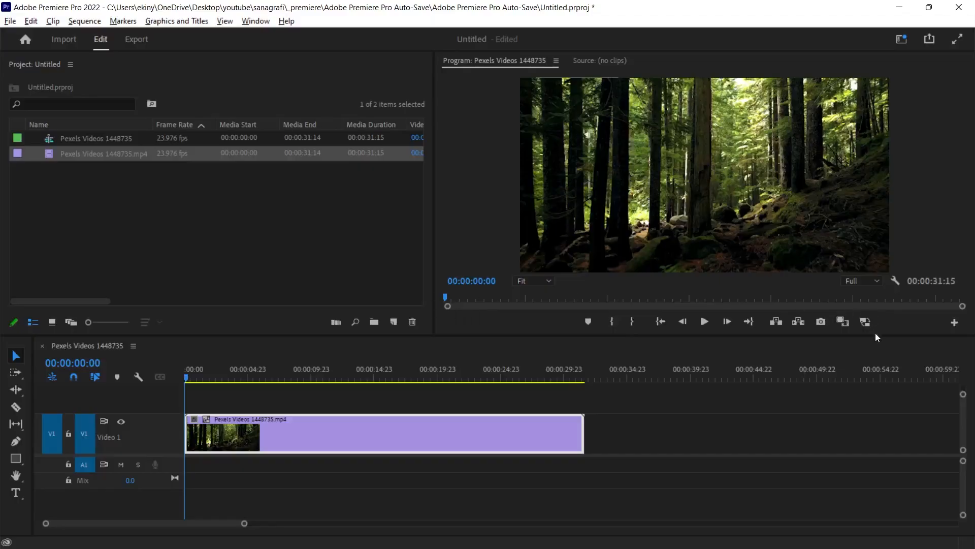
left_click(490, 85)
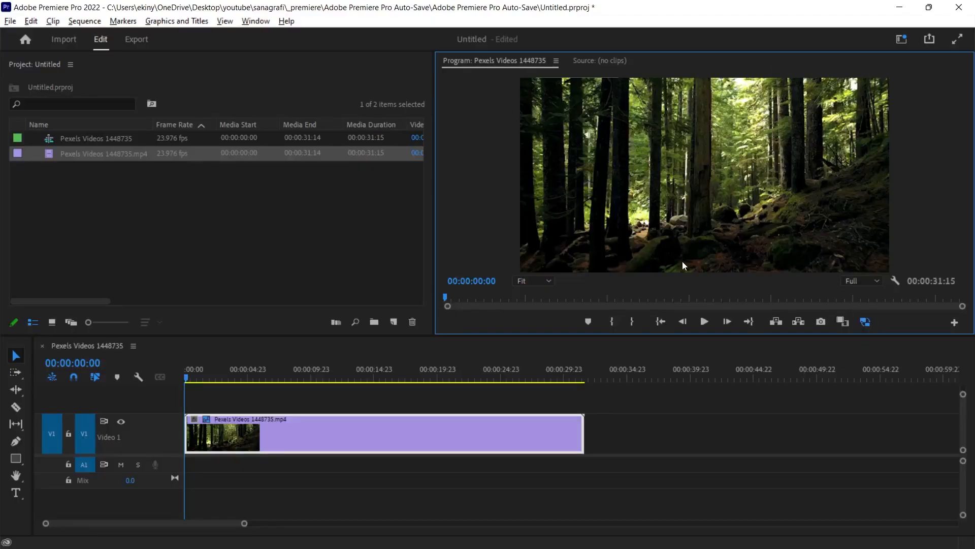
left_click(899, 7)
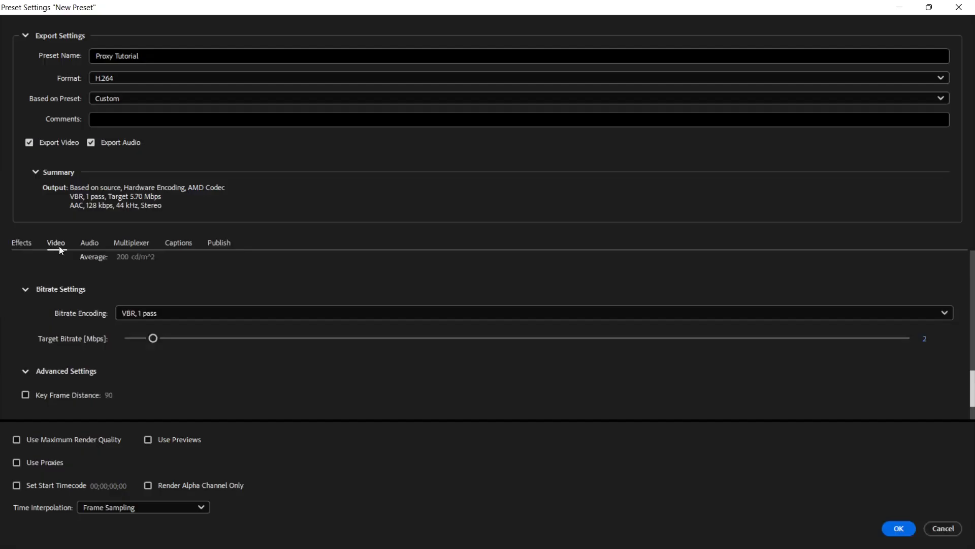
Enable the Image Overlay effect in the preset and apply proxy.png from the pr-proxy folder.
left_click(16, 244)
left_click_drag(971, 254, 969, 281)
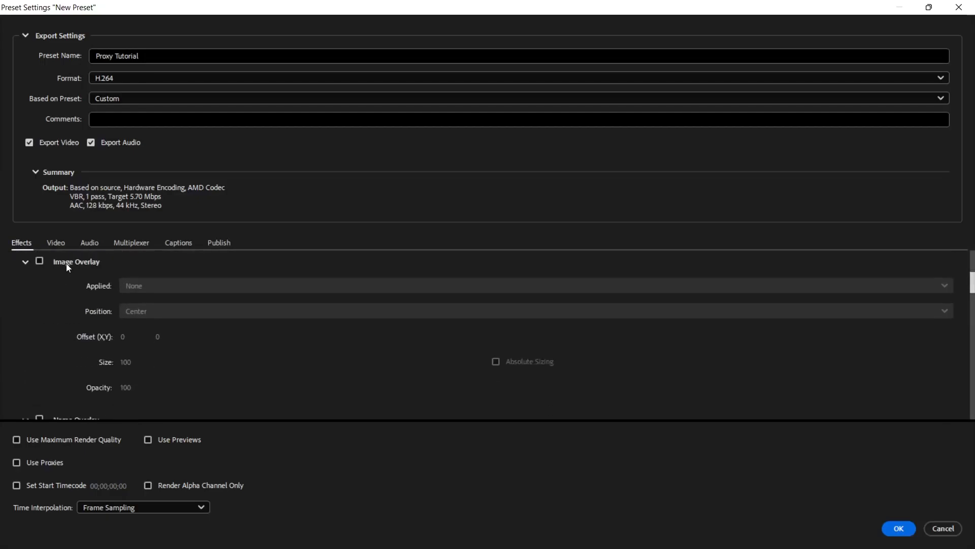
left_click(40, 262)
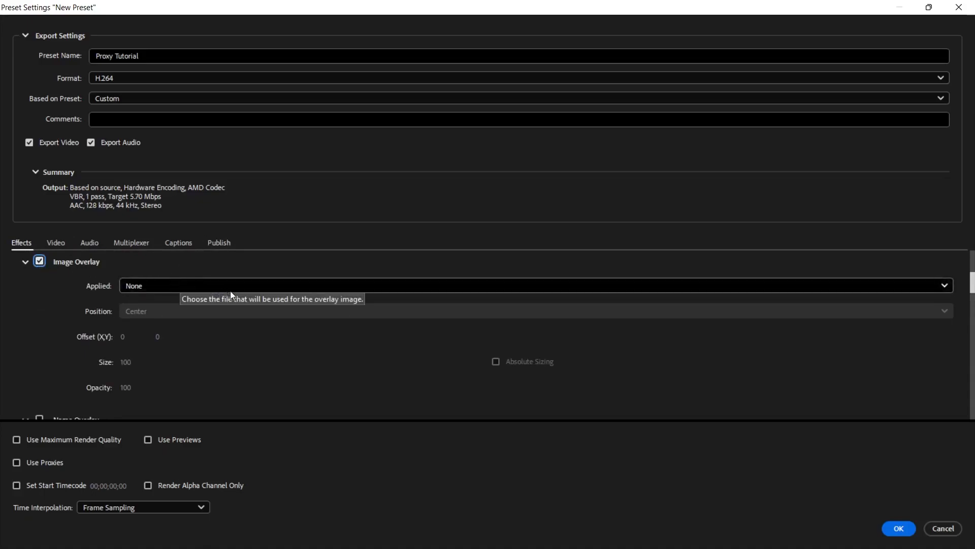
left_click(168, 286)
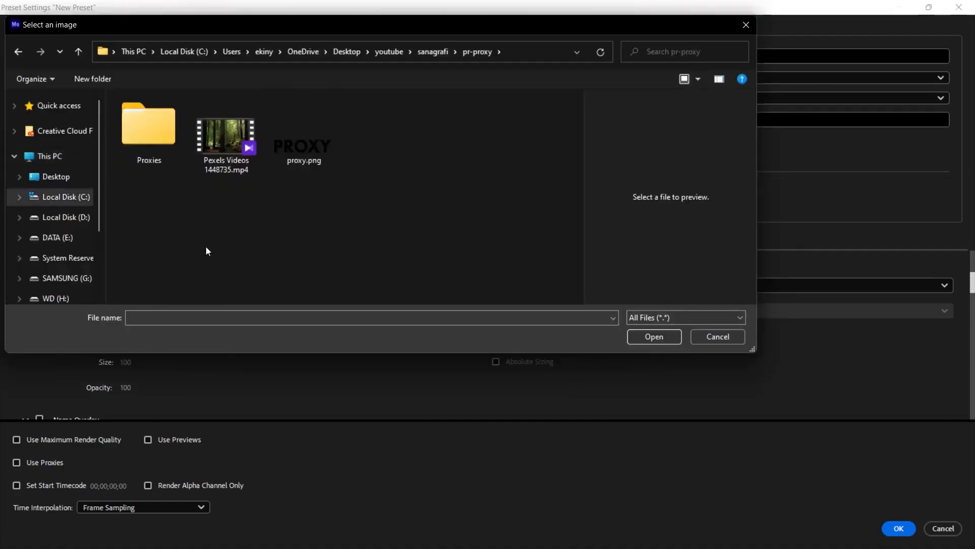
left_click(299, 157)
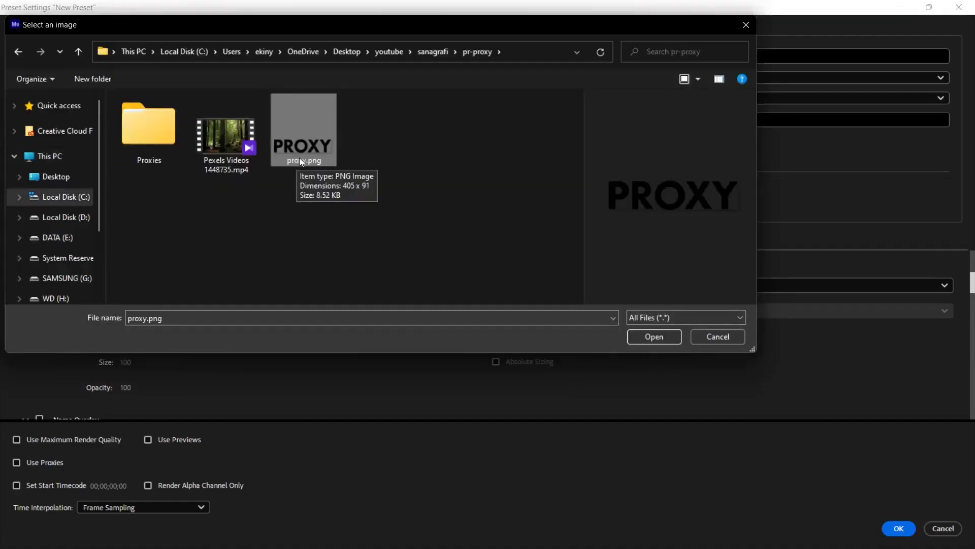
left_click(653, 336)
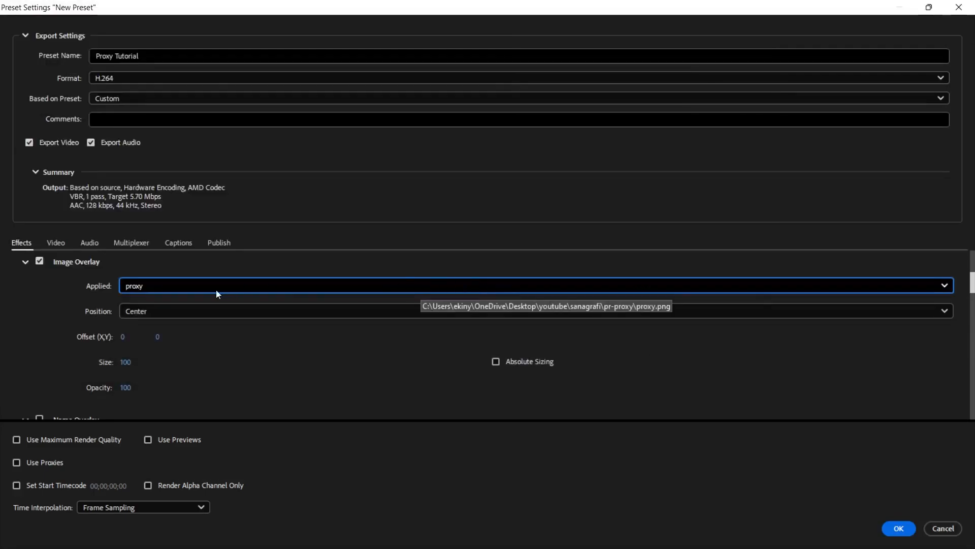
Place the image overlay at Bottom Right with opacity 60 and size 50, and save the encoding preset.
left_click(149, 313)
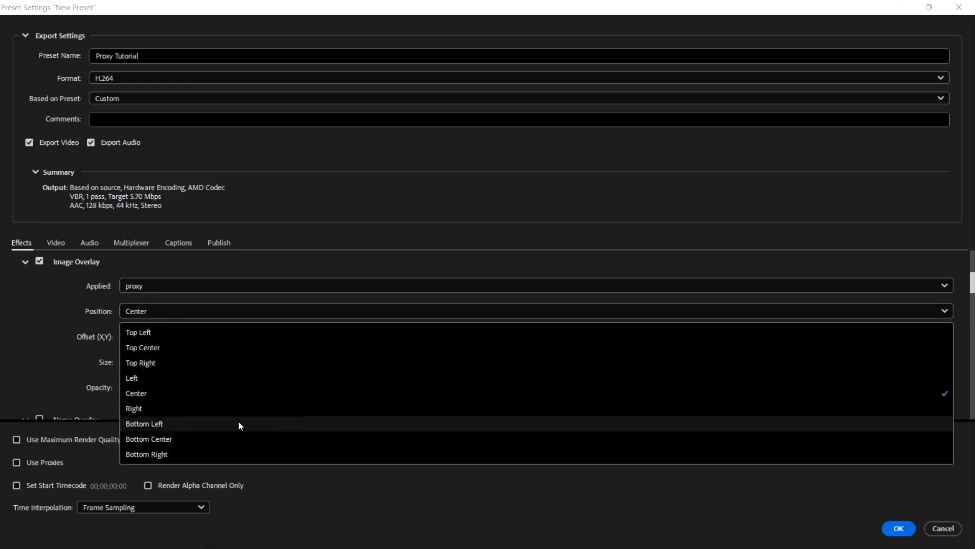
left_click(158, 455)
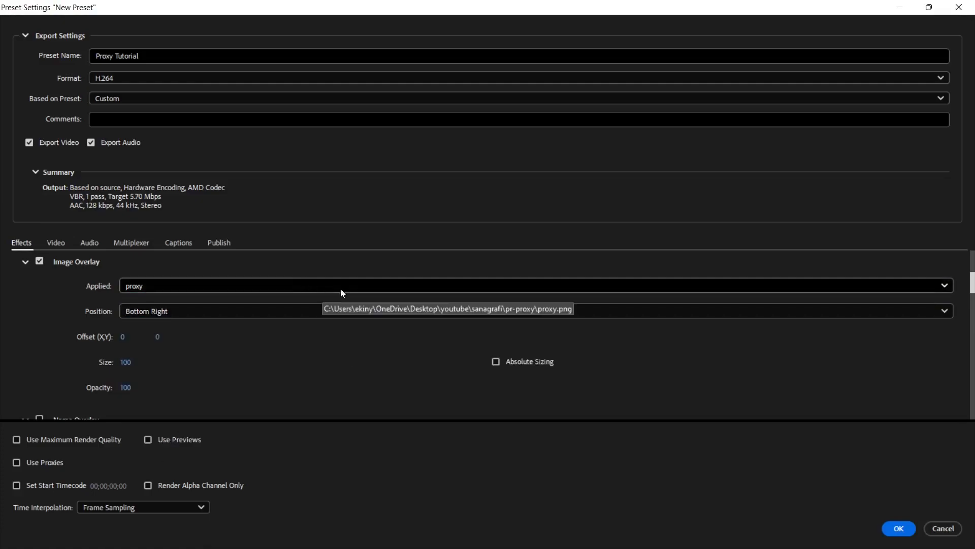
left_click(130, 391)
type("60")
key("Return")
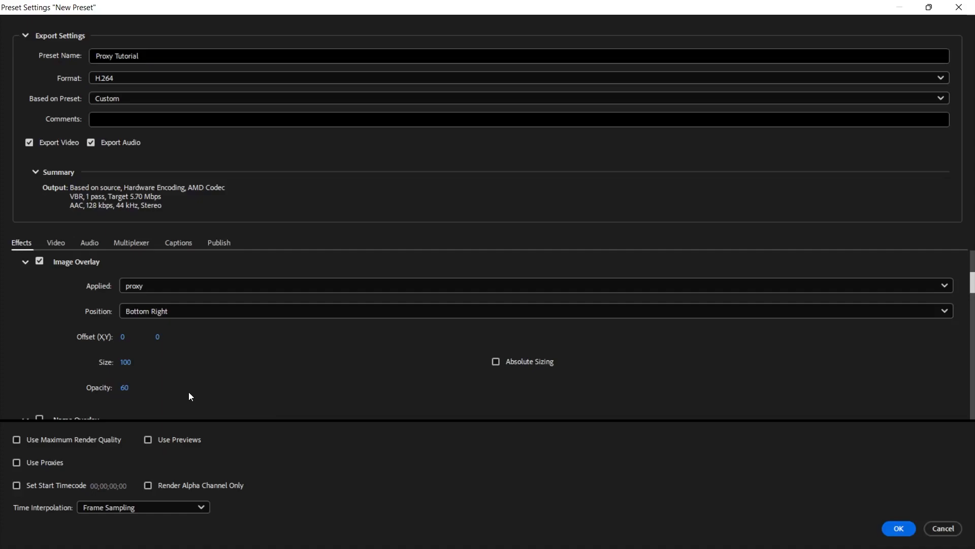
key("shift+Tab")
key("Return")
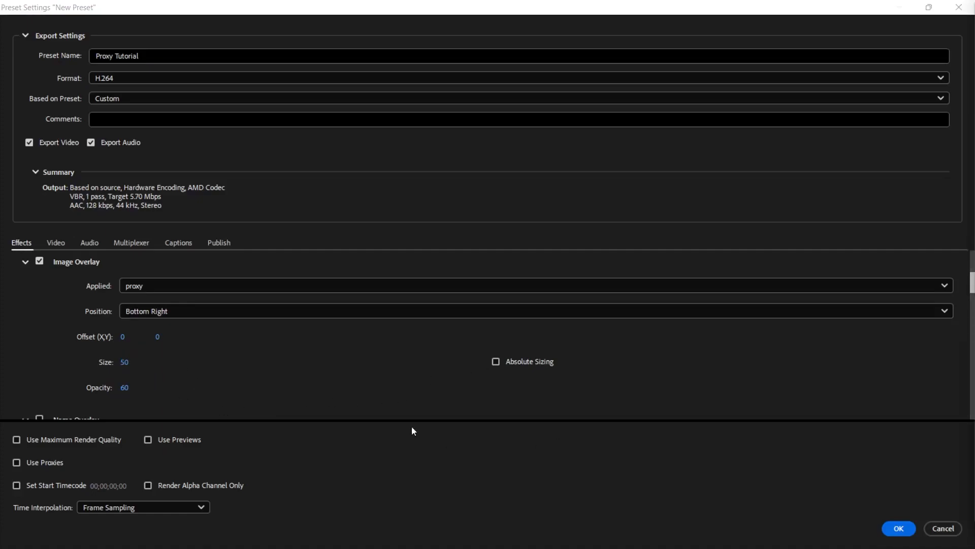
left_click(891, 530)
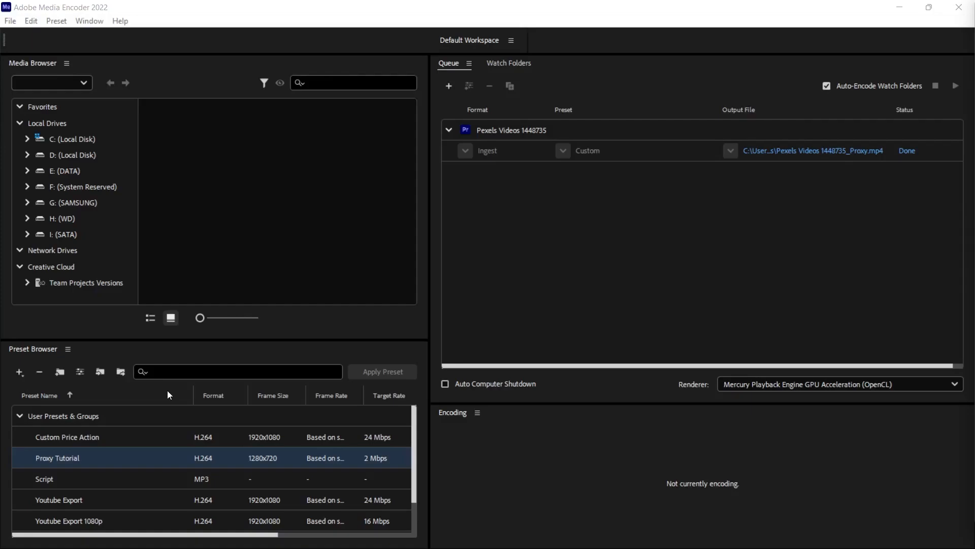
Start a new ingest preset named Proxy Tutorial Ingest.
left_click(16, 373)
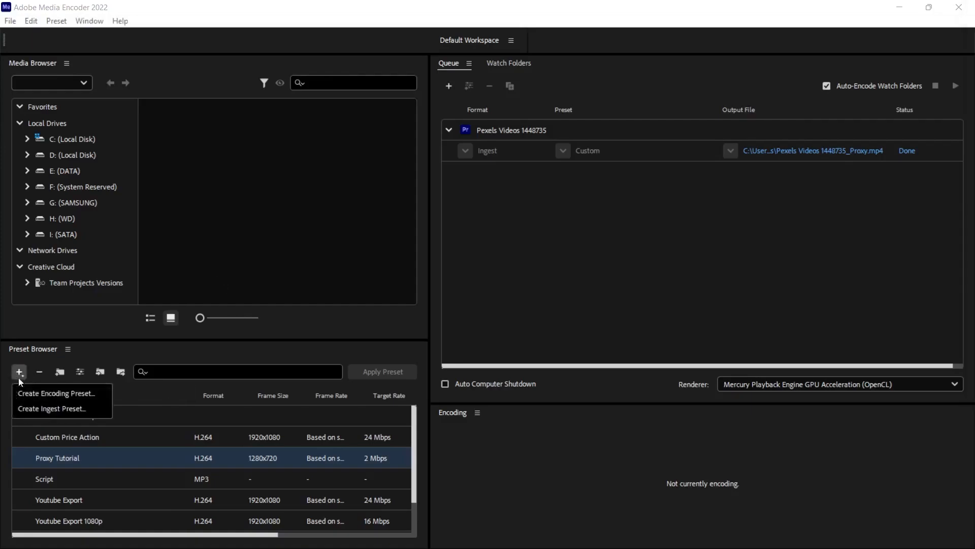
left_click(54, 410)
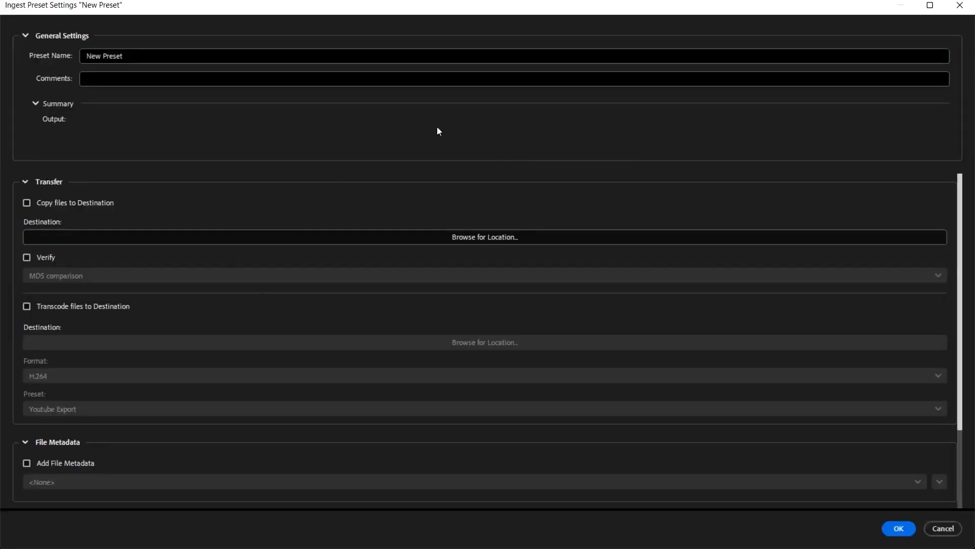
left_click(620, 56)
left_click_drag(146, 61, 65, 57)
type("Proxy Tutorial Ingest")
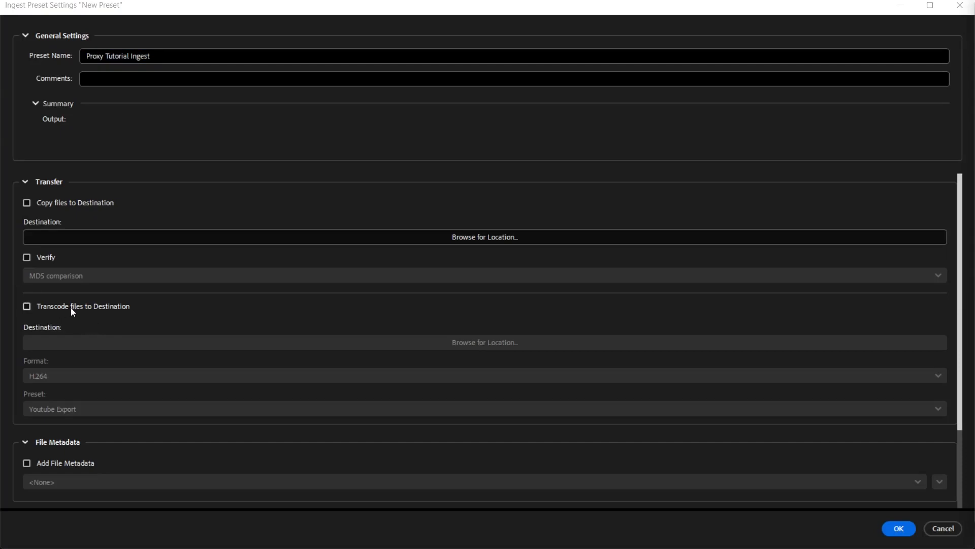
Enable Transcode files to Destination in the ingest preset and choose the Proxy Tutorial encoding preset.
left_click(76, 308)
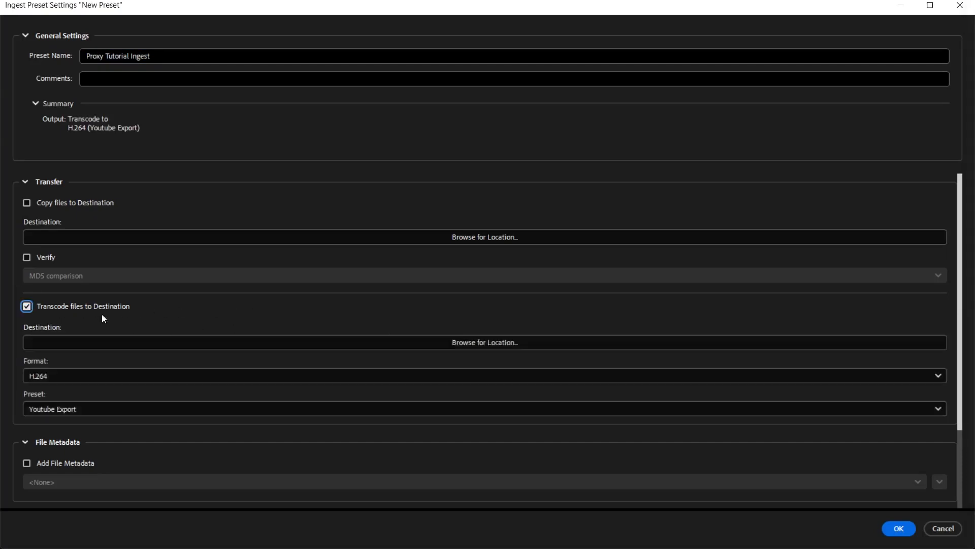
left_click(91, 409)
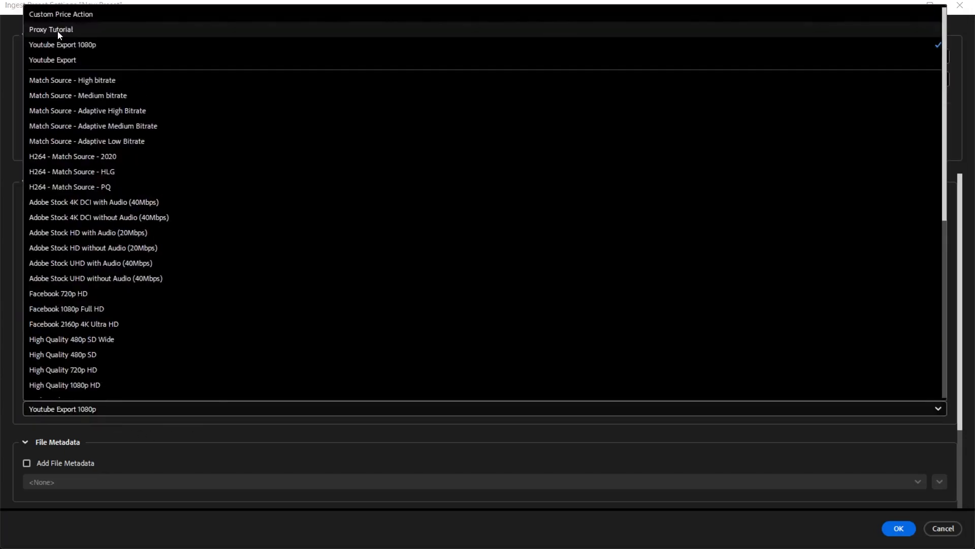
left_click(63, 31)
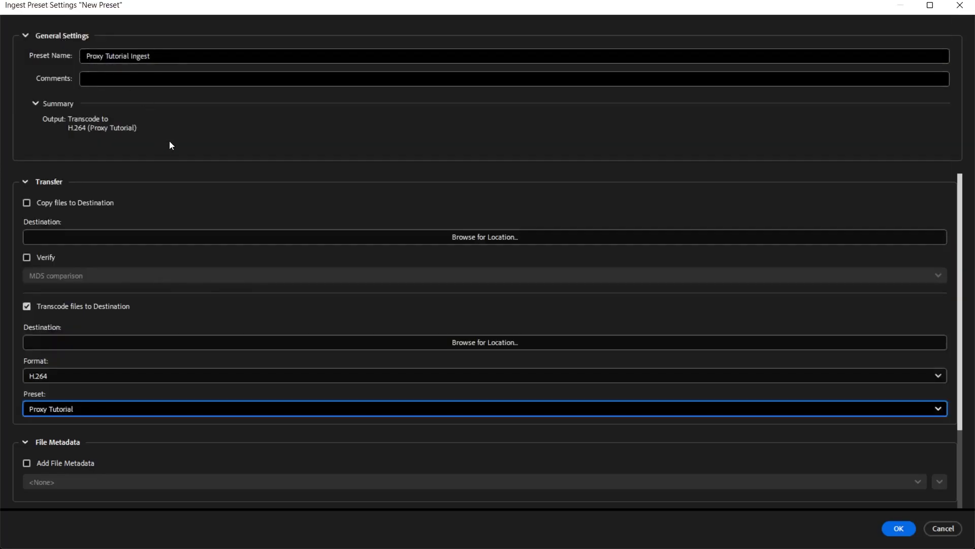
Set the transcode destination to the C: drive and save the ingest preset.
scroll(345, 224, "down", 2)
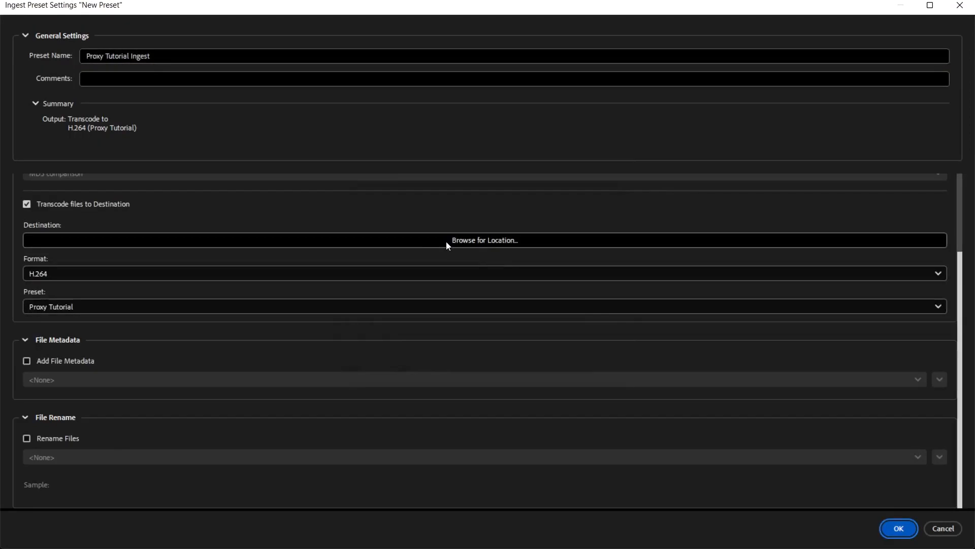
left_click(446, 242)
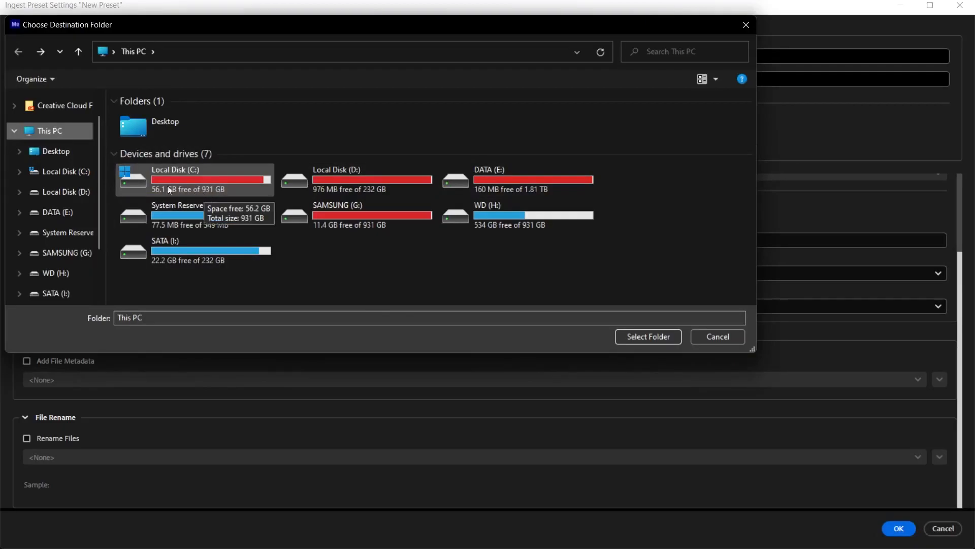
left_click(27, 162)
left_click(648, 336)
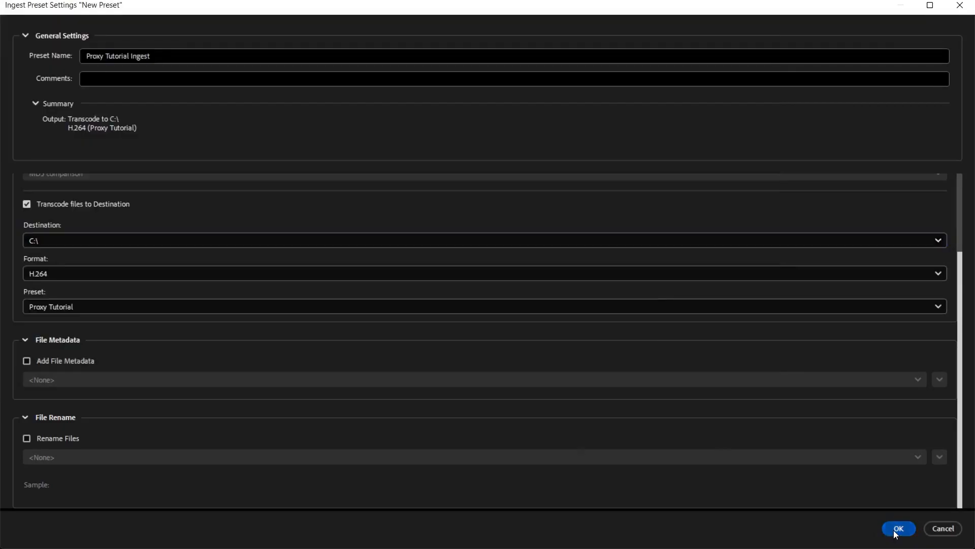
left_click(897, 531)
left_click(608, 456)
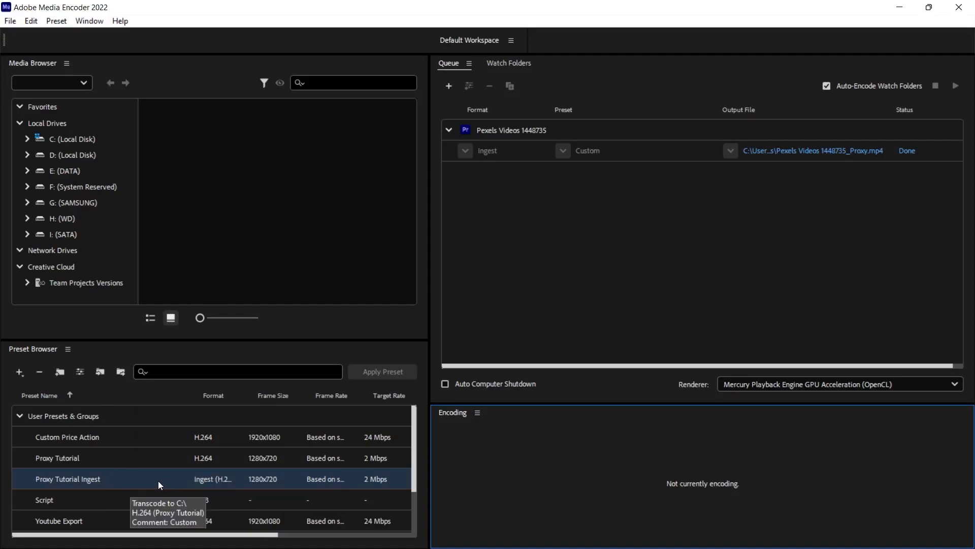
Reveal the preset file of Proxy Tutorial Ingest in its folder.
left_click(101, 478)
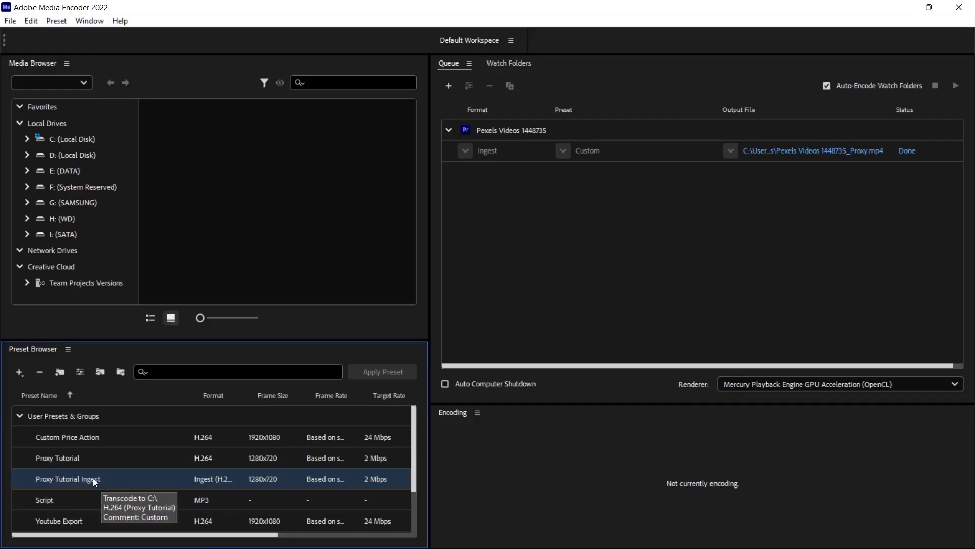
right_click(93, 478)
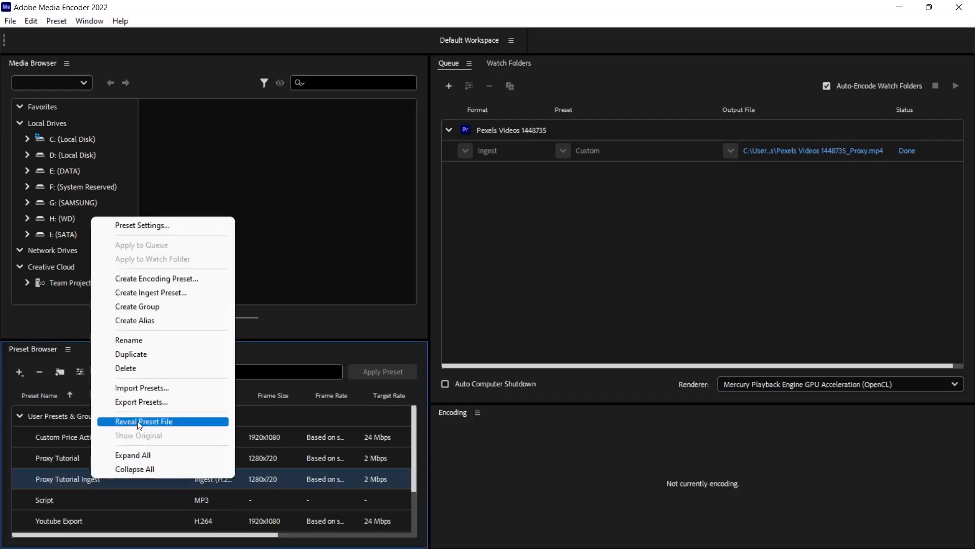
left_click(139, 422)
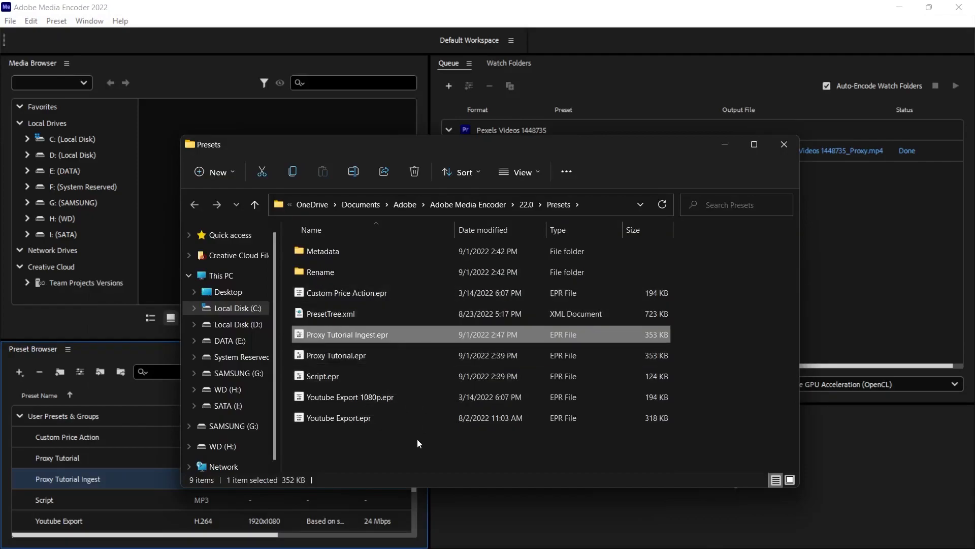
Copy the path of the folder containing Proxy Tutorial Ingest.epr, close the folder, and switch back to Premiere Pro.
left_click(614, 204)
right_click(600, 206)
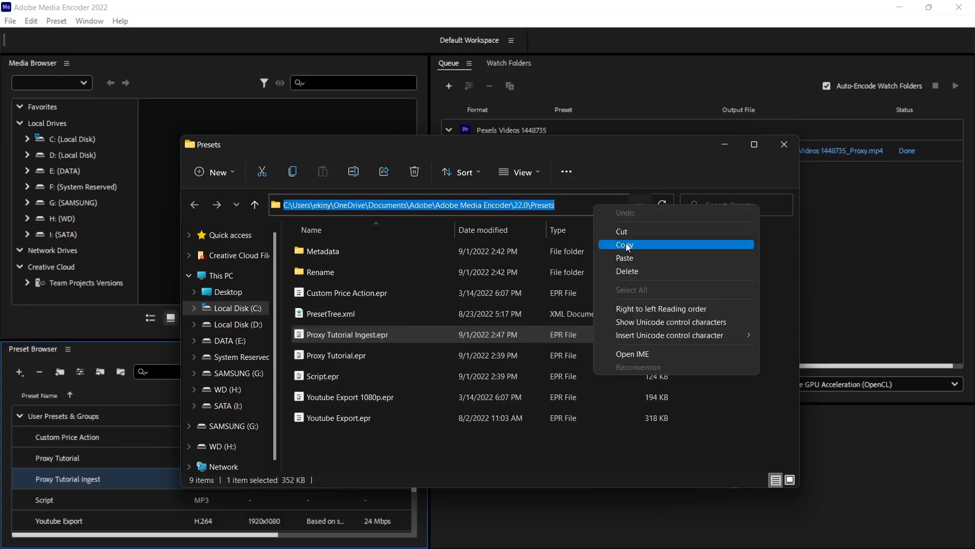
left_click(617, 243)
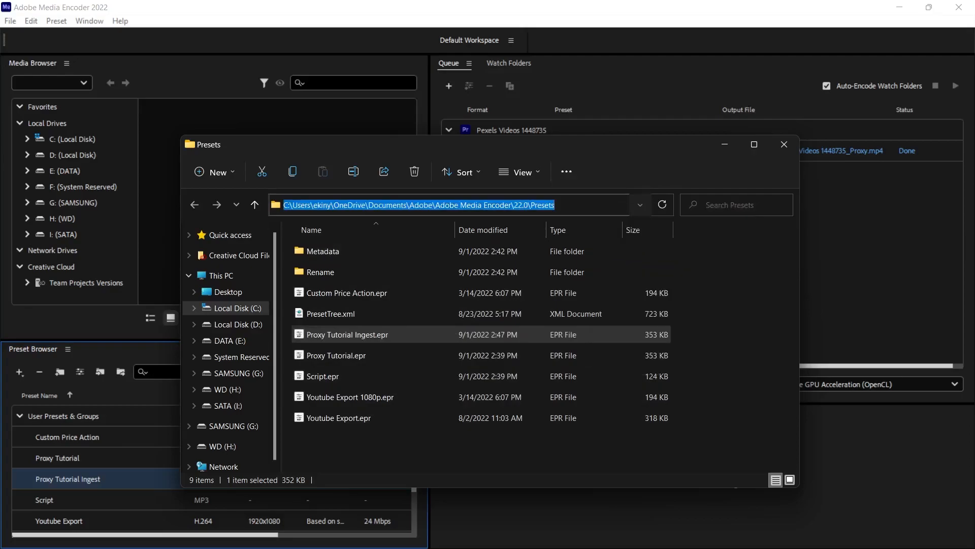
left_click(784, 145)
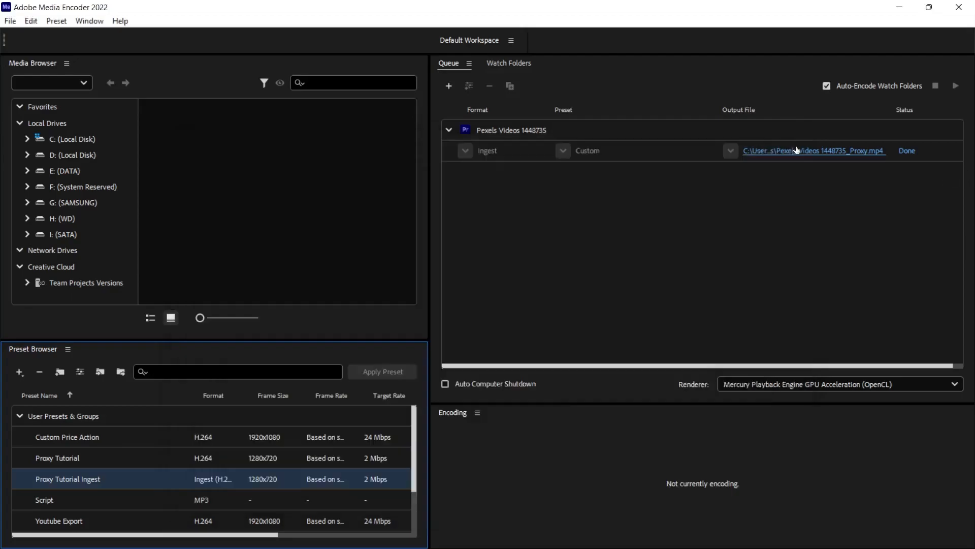
left_click(899, 7)
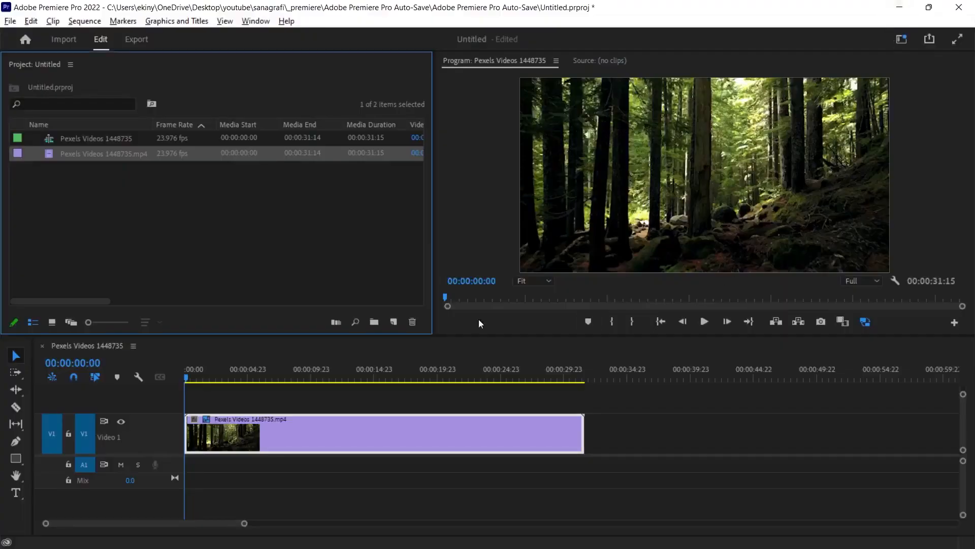
Start creating proxies for Pexels Videos 1448735.mp4 in the project, keeping the H.264 Low Resolution Proxy preset selected.
left_click(69, 161)
right_click(74, 160)
mouse_move(161, 433)
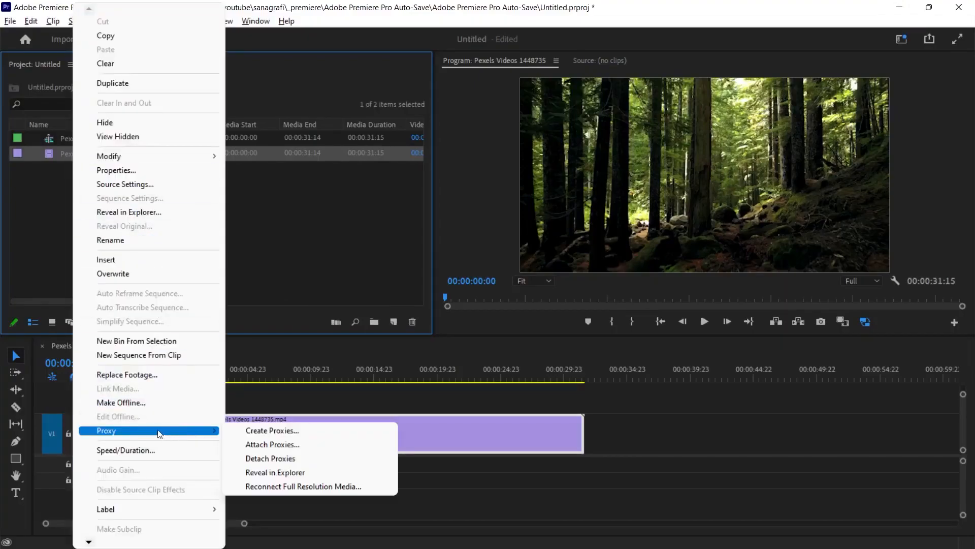
left_click(253, 432)
left_click(406, 240)
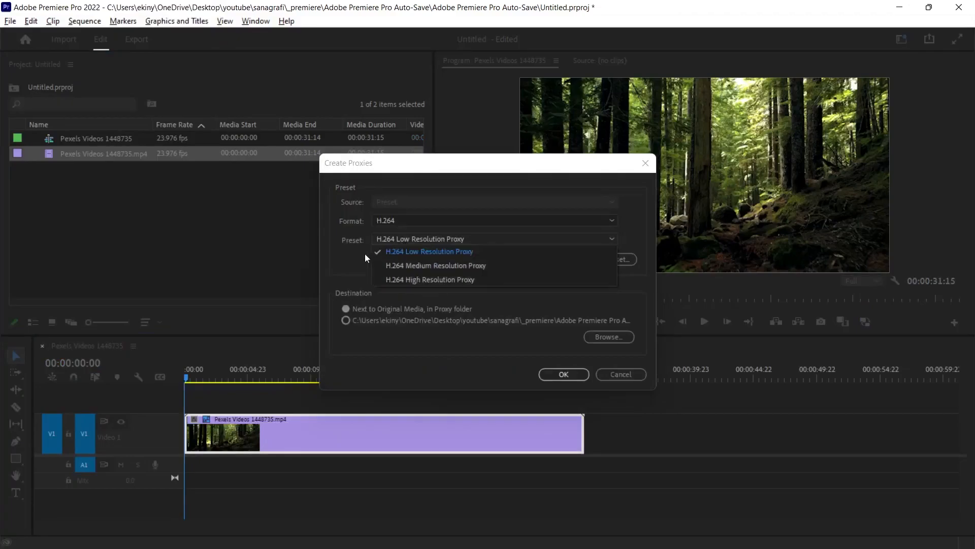
left_click(414, 249)
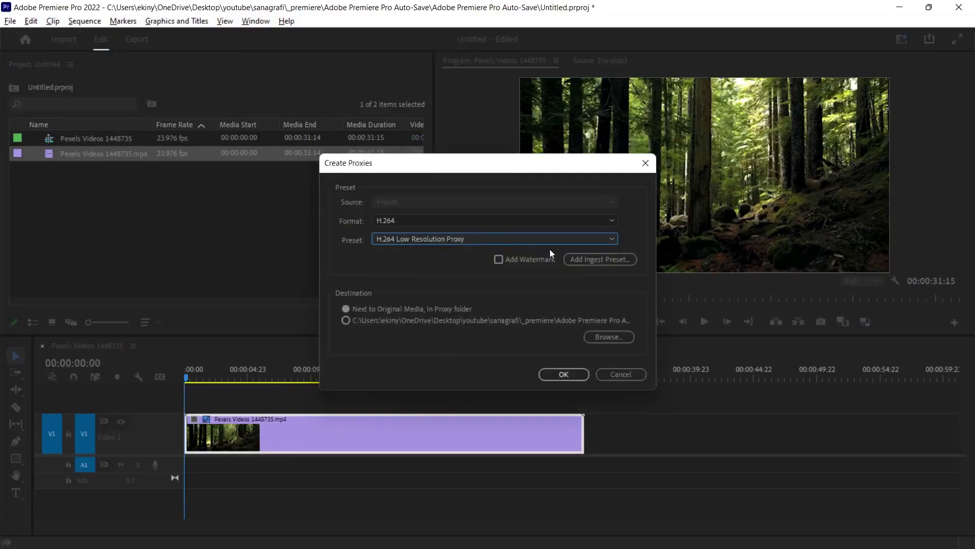
Add Proxy Tutorial Ingest.epr as the ingest preset from the copied Presets folder path and create the proxy with it.
left_click(585, 260)
left_click(435, 65)
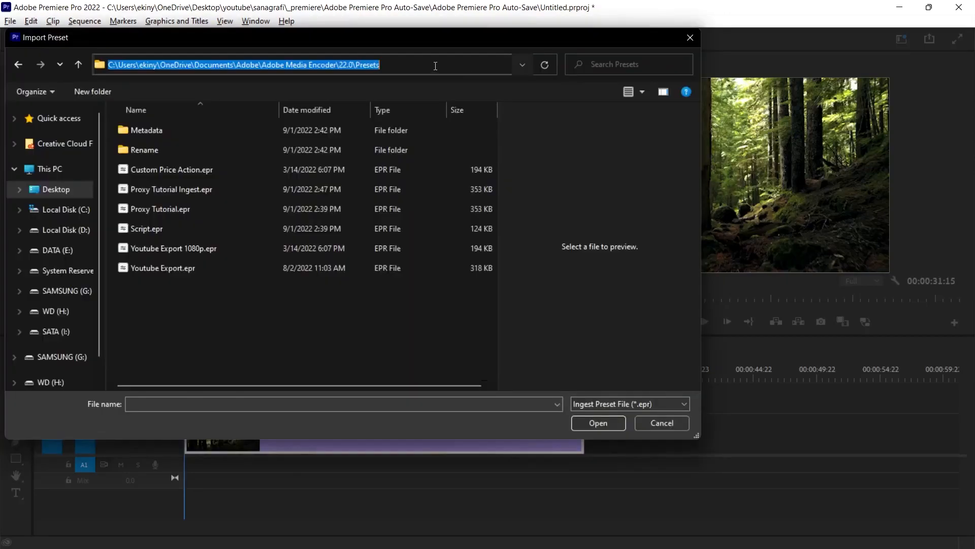
left_click(411, 66)
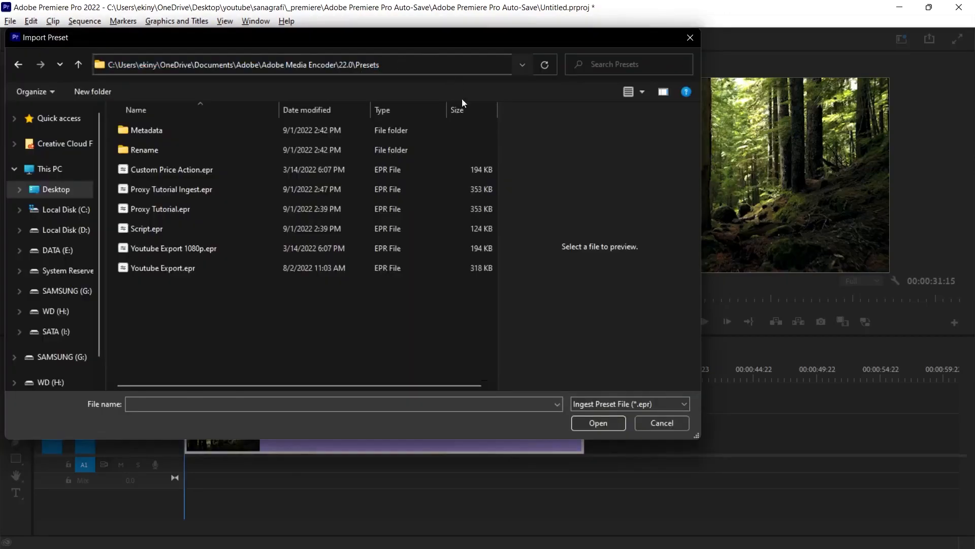
left_click(213, 315)
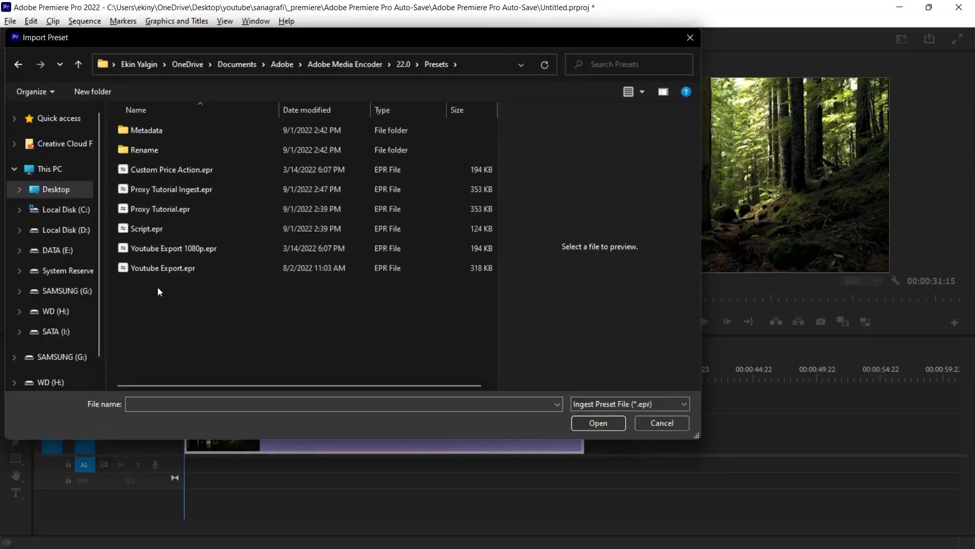
left_click(181, 189)
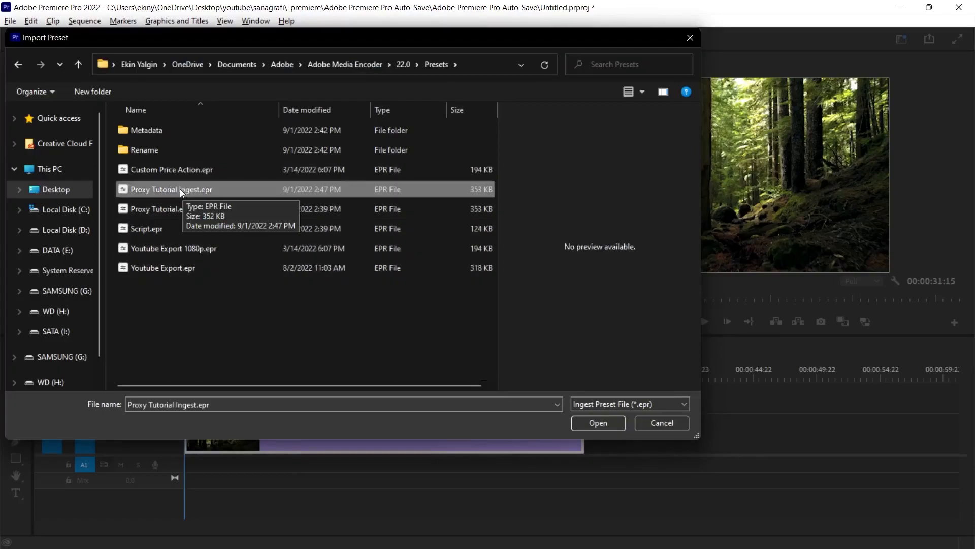
left_click(591, 426)
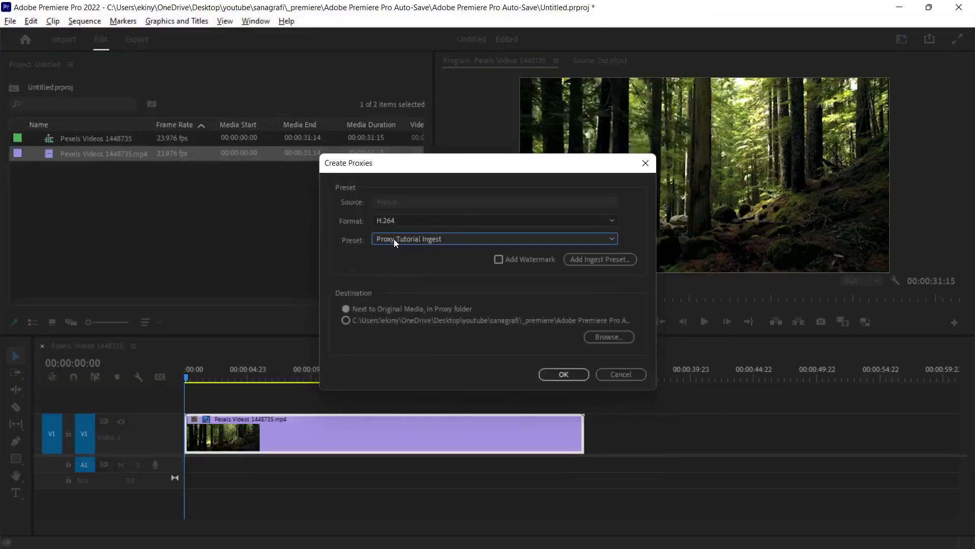
left_click(563, 376)
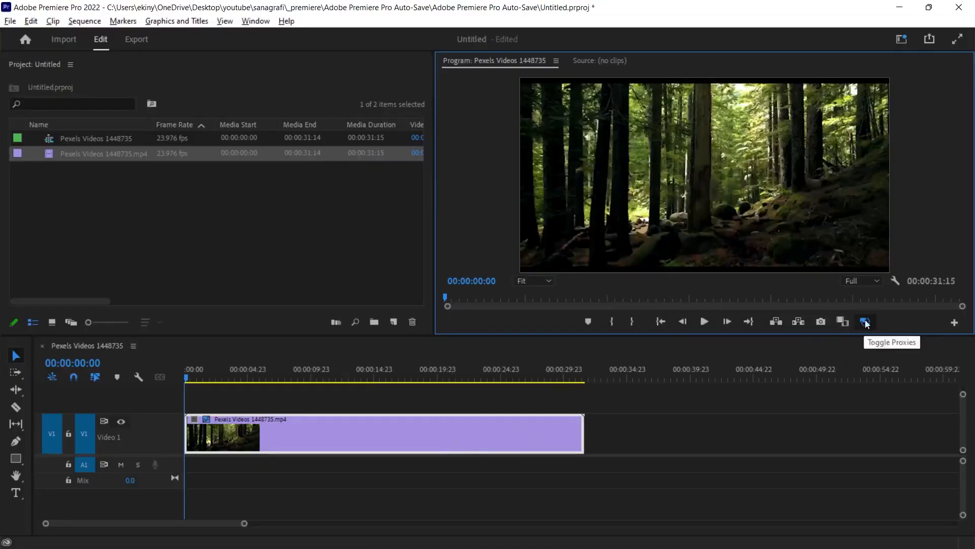
Compare the proxy with the original footage by toggling proxies off and on, including at 00:00:14:10 in the sequence.
left_click(865, 322)
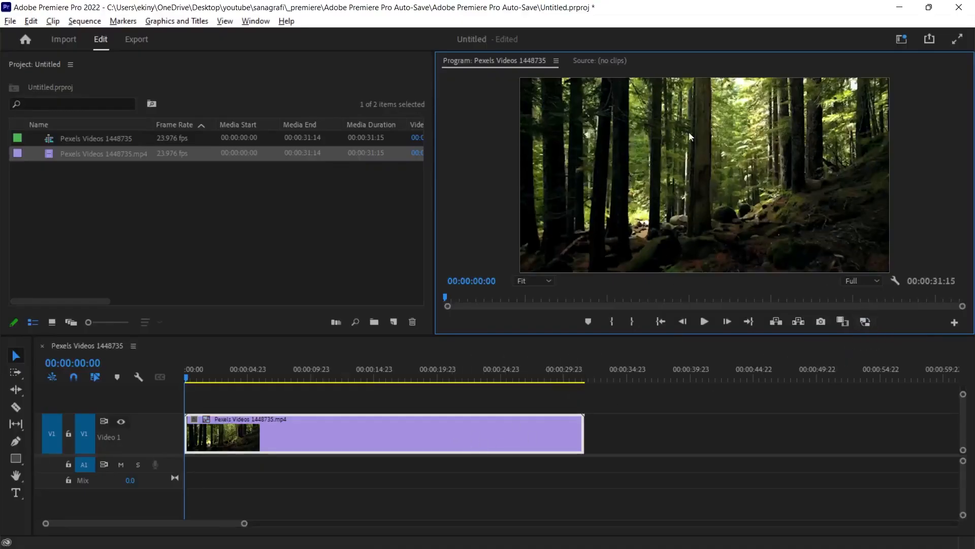
left_click(866, 322)
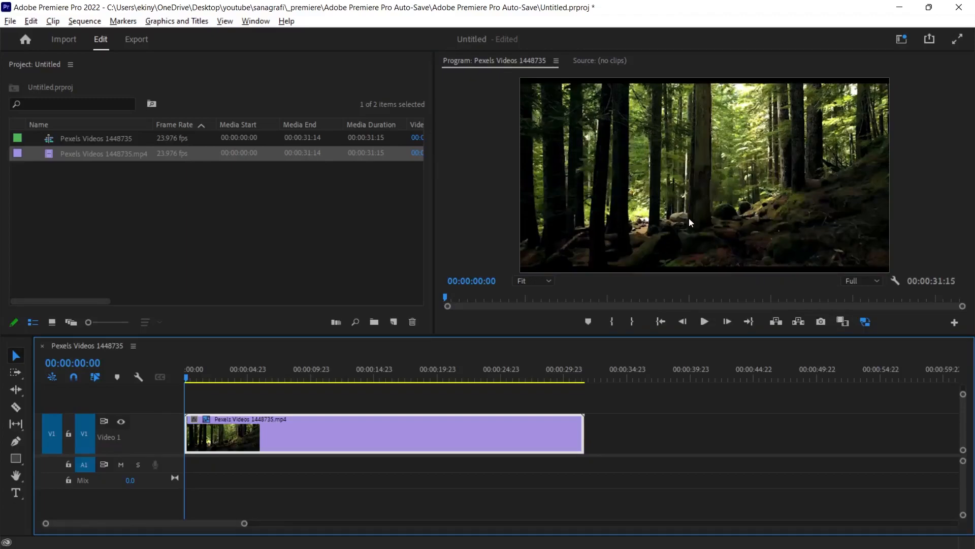
left_click_drag(186, 374, 370, 386)
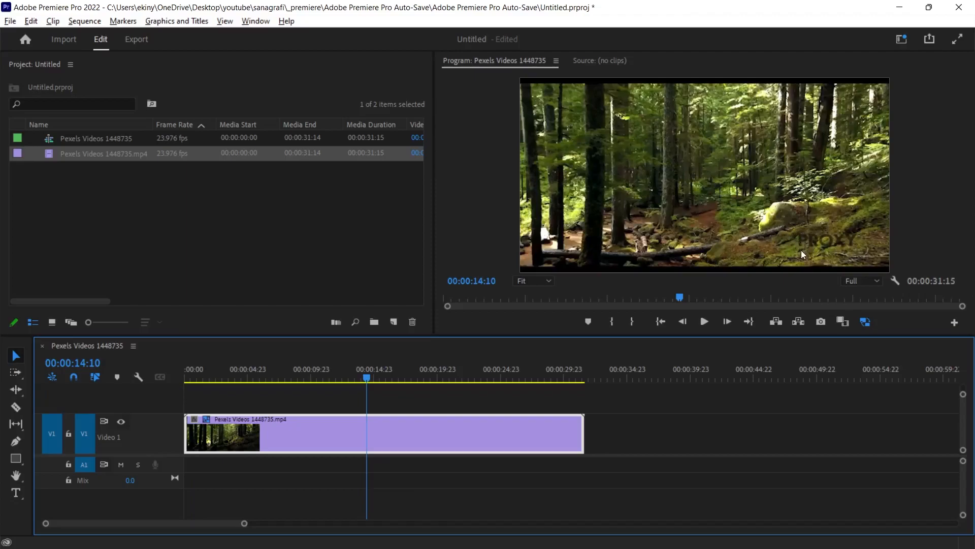
left_click(865, 322)
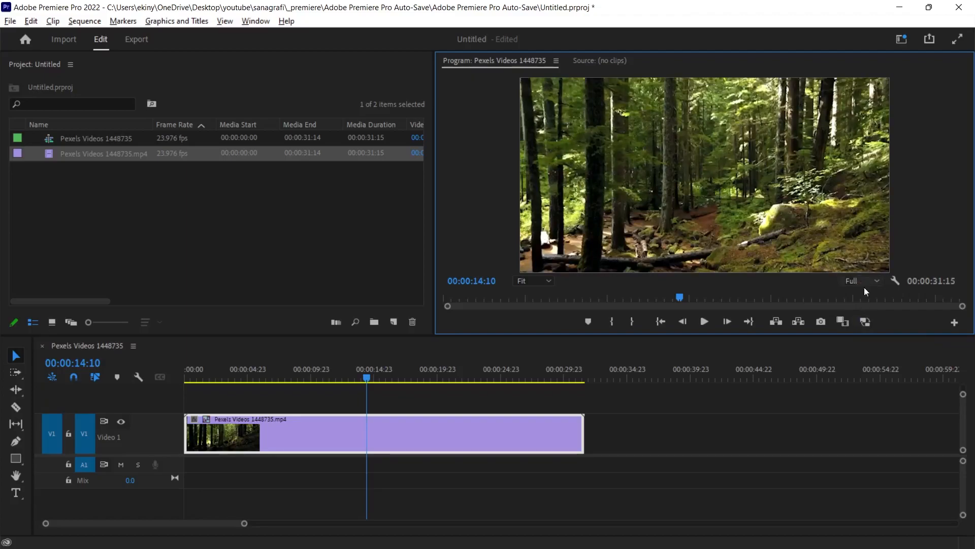
left_click(865, 322)
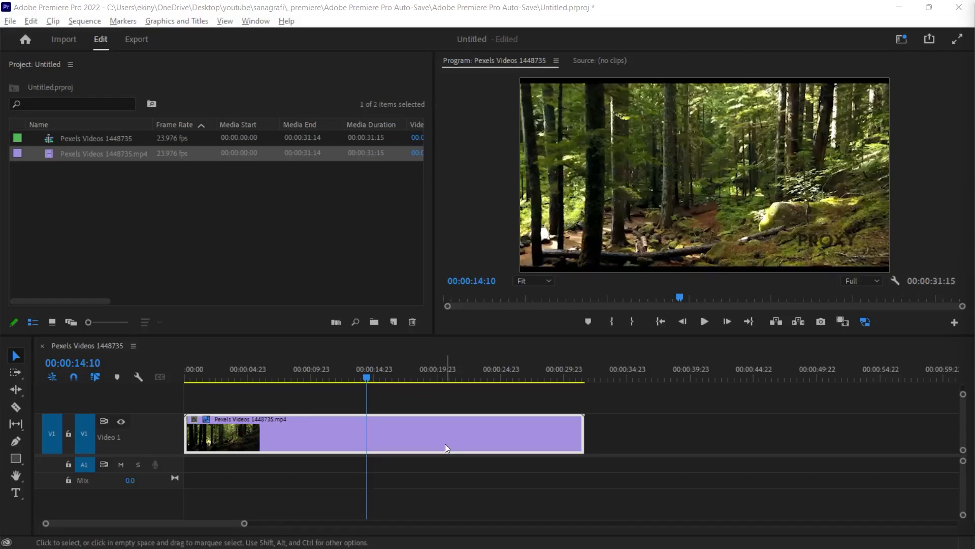
Examine the properties of Pexels Videos 1448735.mp4, comparing the image size of the original and its proxy media.
left_click(663, 418)
left_click_drag(492, 401, 524, 401)
left_click(541, 401)
left_click(529, 401)
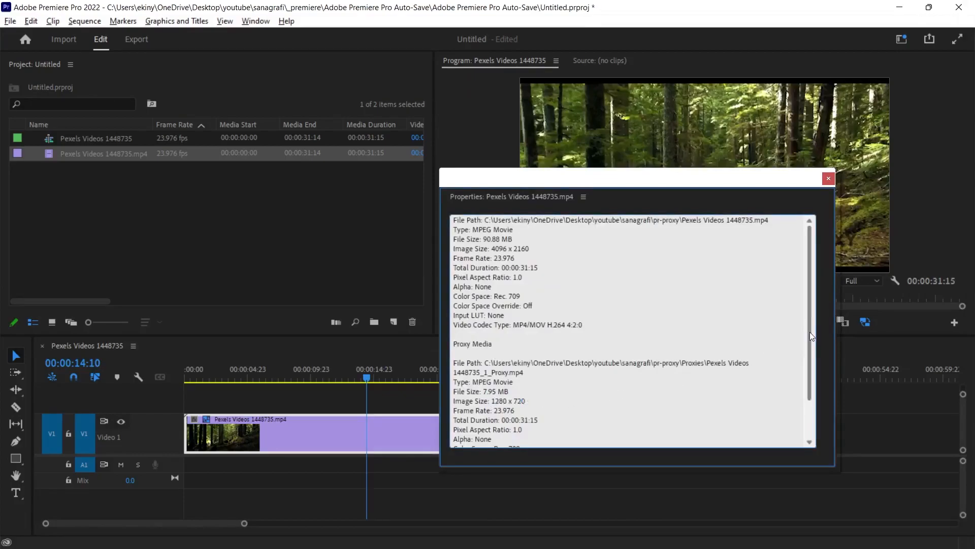
scroll(811, 340, "down", 1)
scroll(642, 229, "up", 1)
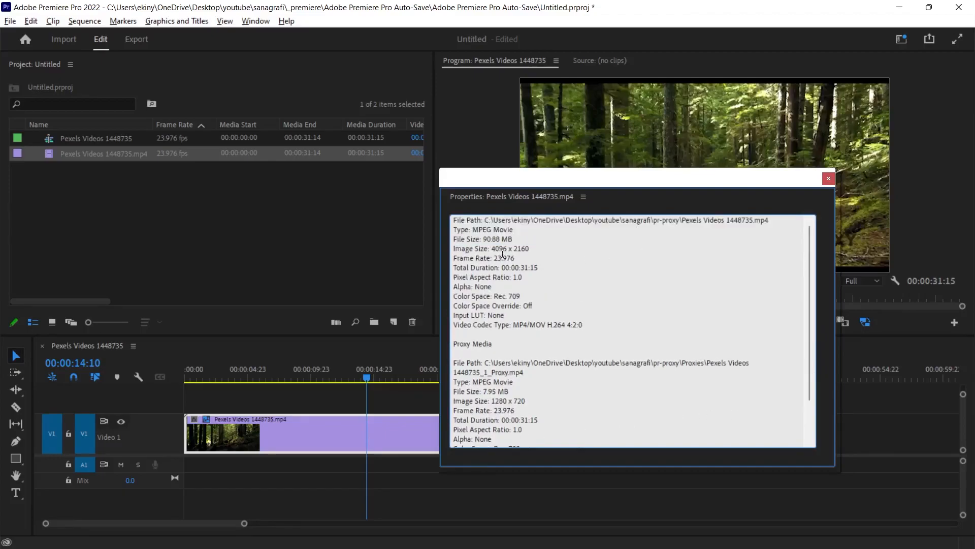
left_click_drag(490, 249, 530, 249)
left_click(545, 250)
key("Escape")
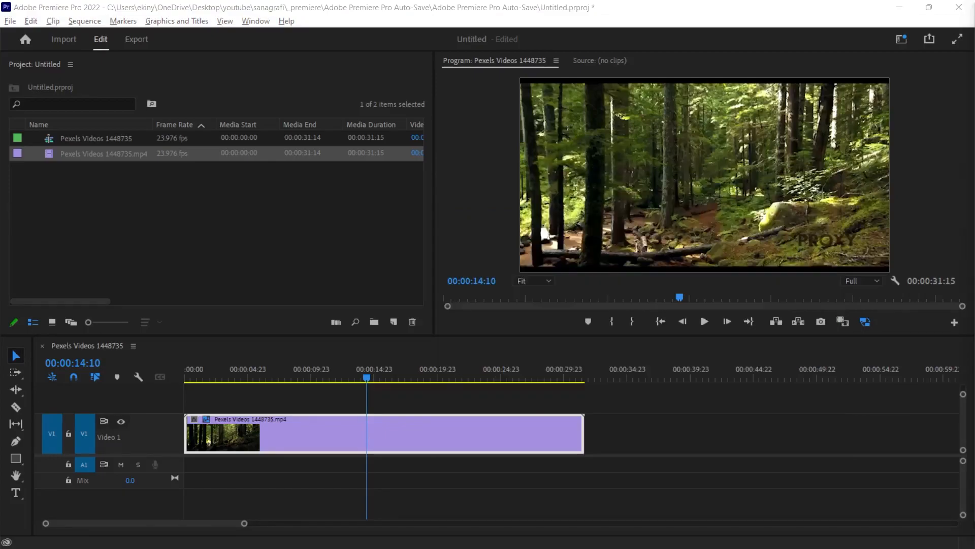